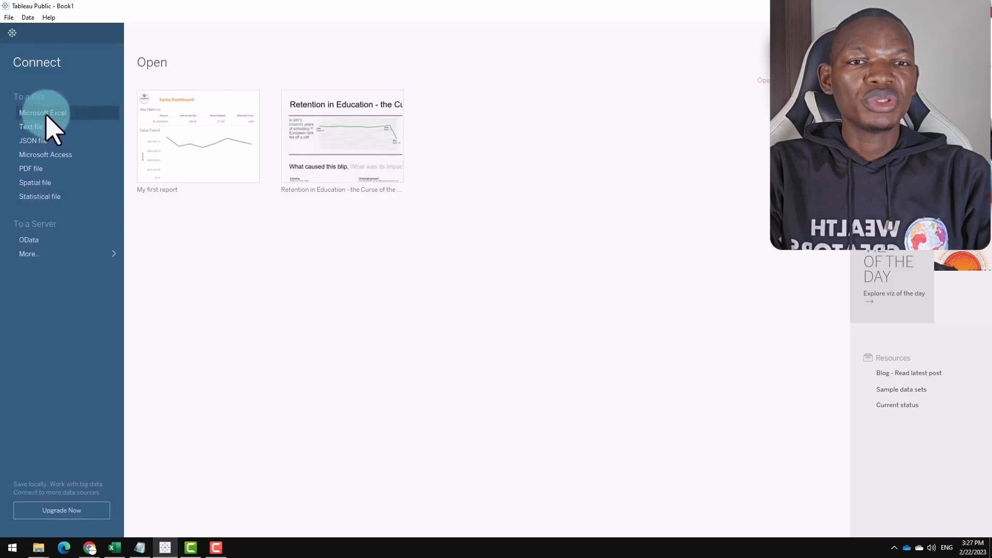
- Connect to the Excel workbook sample-data-10mins.xlsx and browse the rows of its data table
left_click(45, 114)
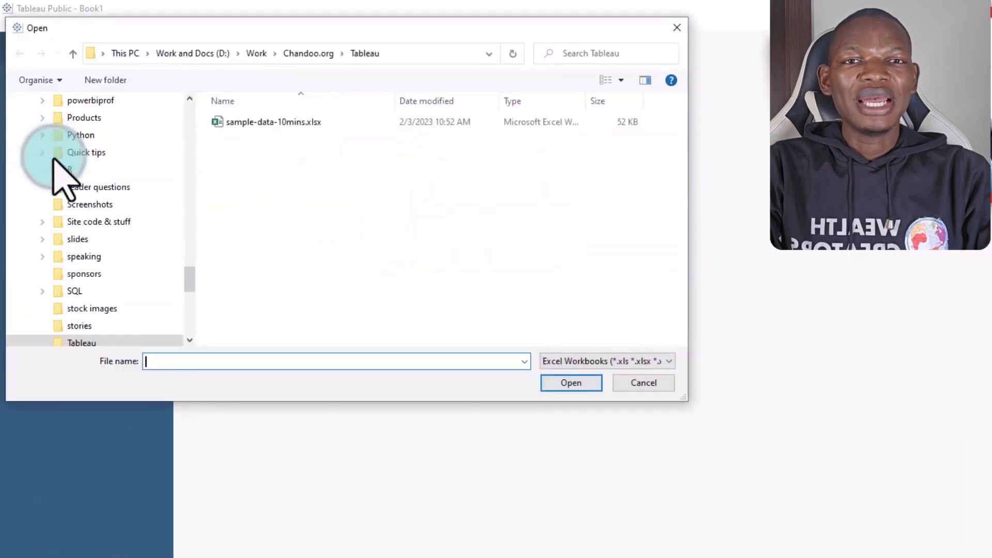
left_click(265, 123)
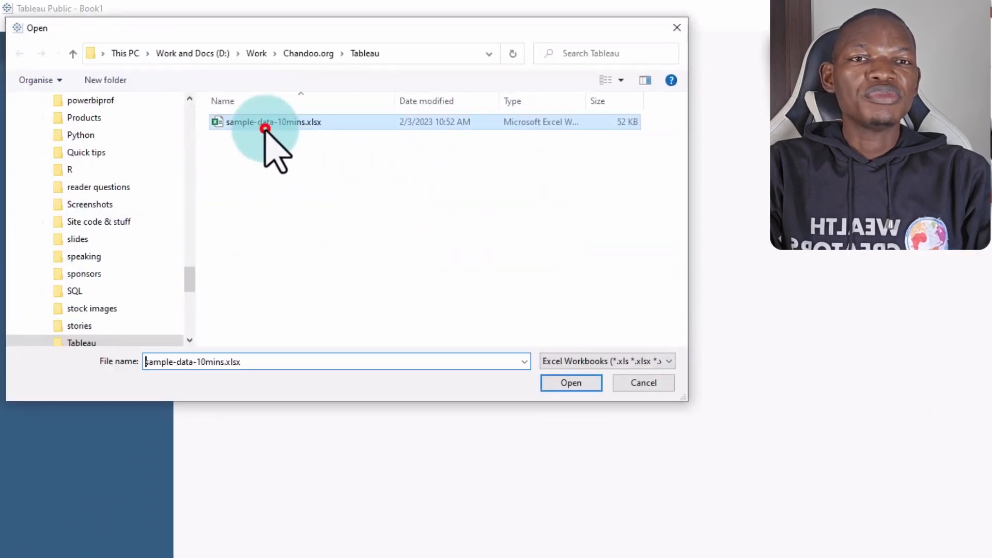
left_click(581, 385)
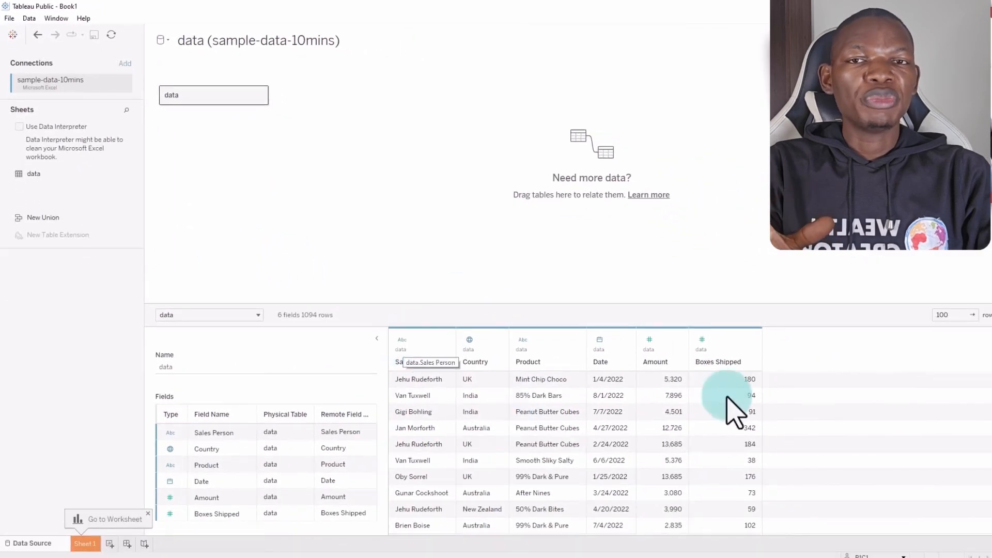
scroll(720, 414, "down", 10)
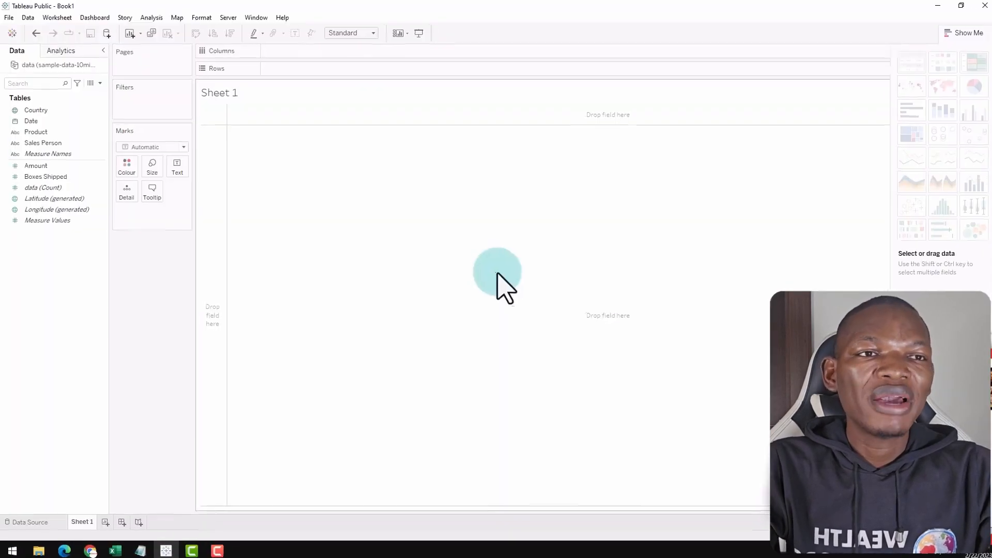
- Build a text table on Sheet 1 with Country as rows and the summed Amount as values
left_click(36, 104)
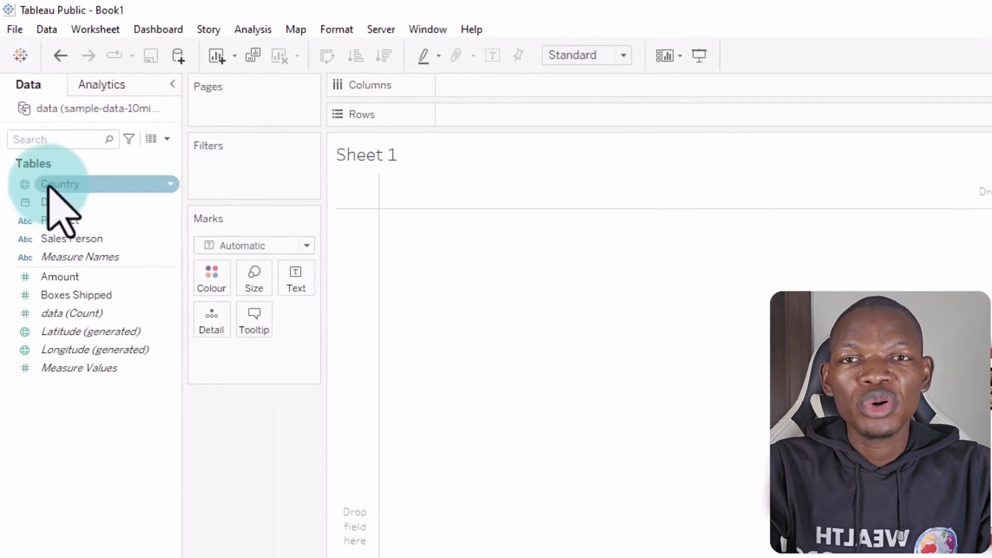
left_click_drag(49, 187, 343, 418)
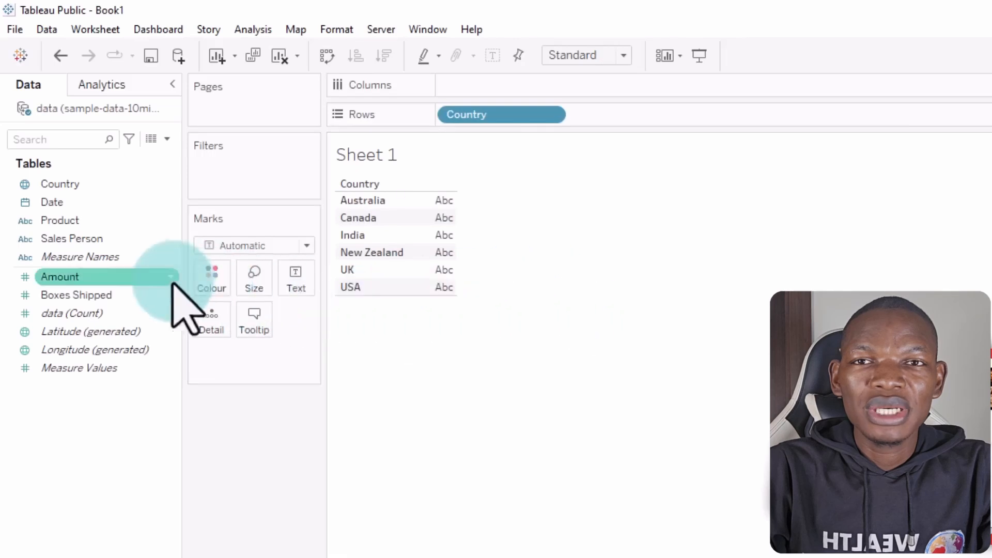
left_click_drag(78, 277, 445, 223)
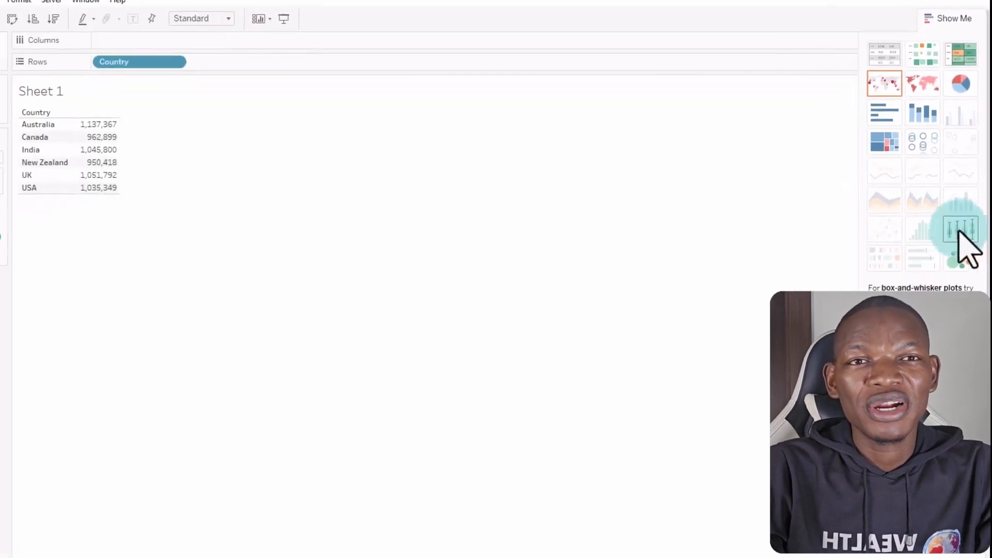
- Convert the table to a stacked bar chart and add Country to the columns for one bar per country
left_click(920, 115)
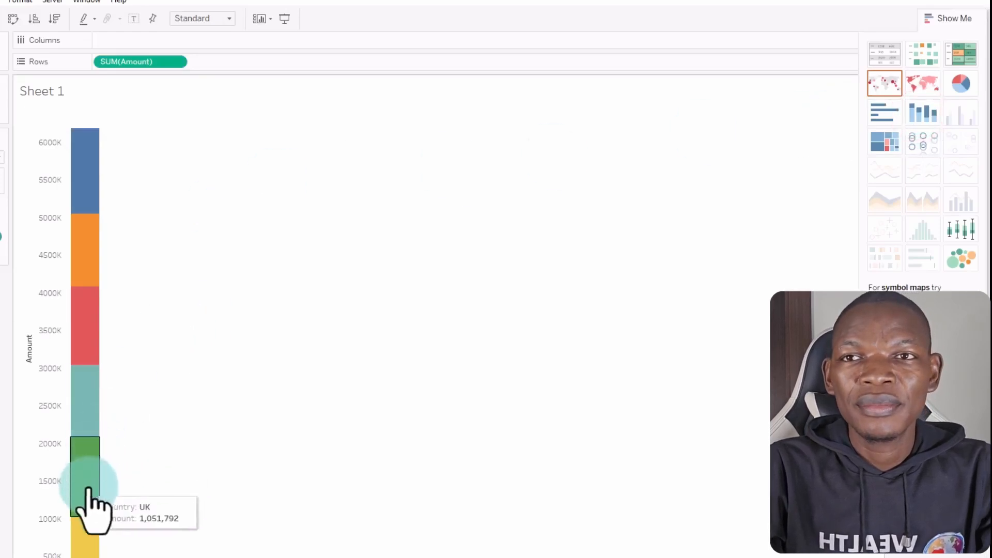
mouse_move(92, 410)
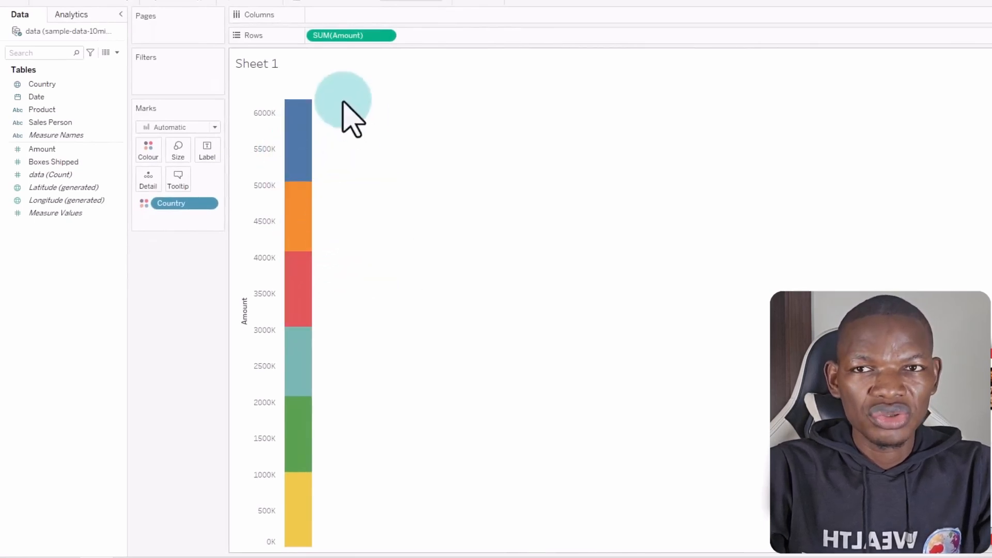
left_click_drag(55, 84, 331, 18)
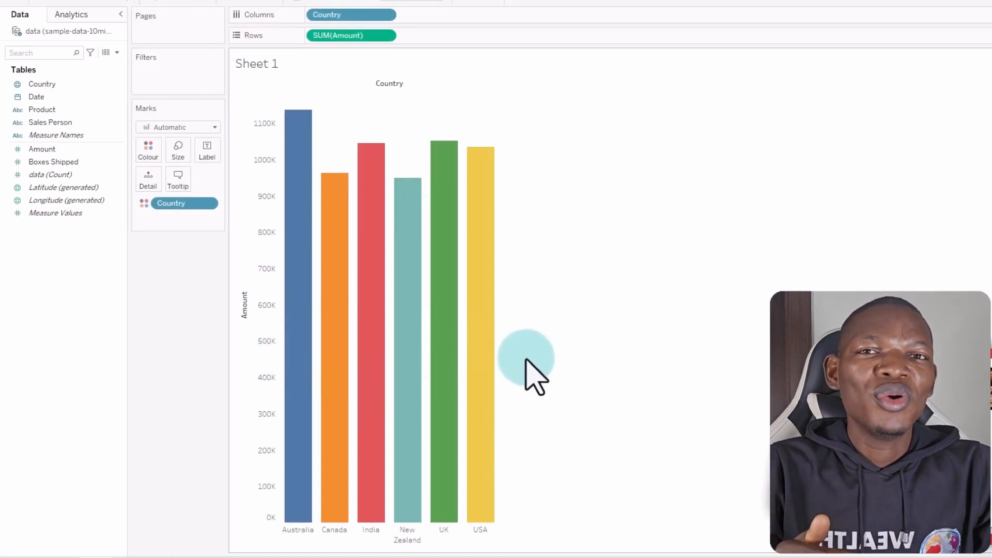
mouse_move(473, 350)
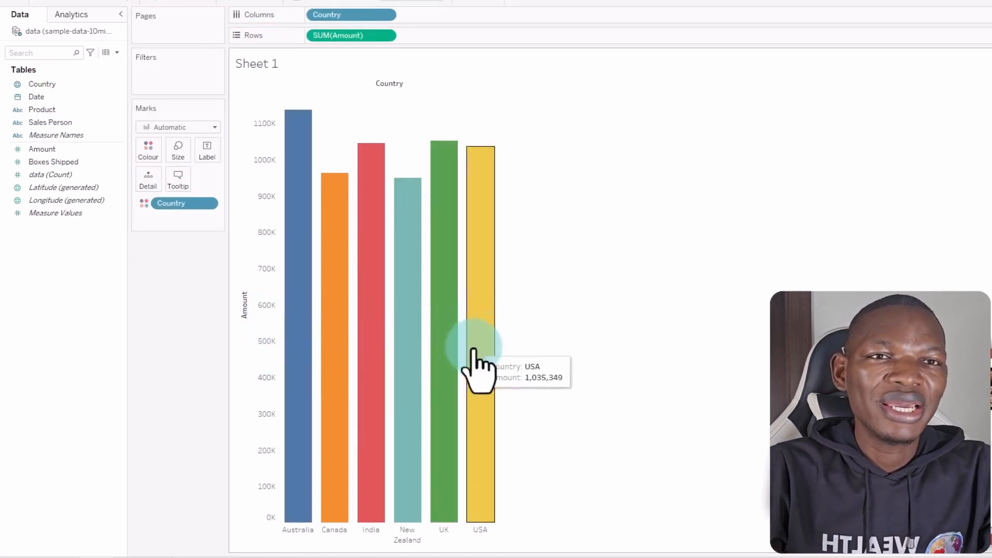
mouse_move(309, 380)
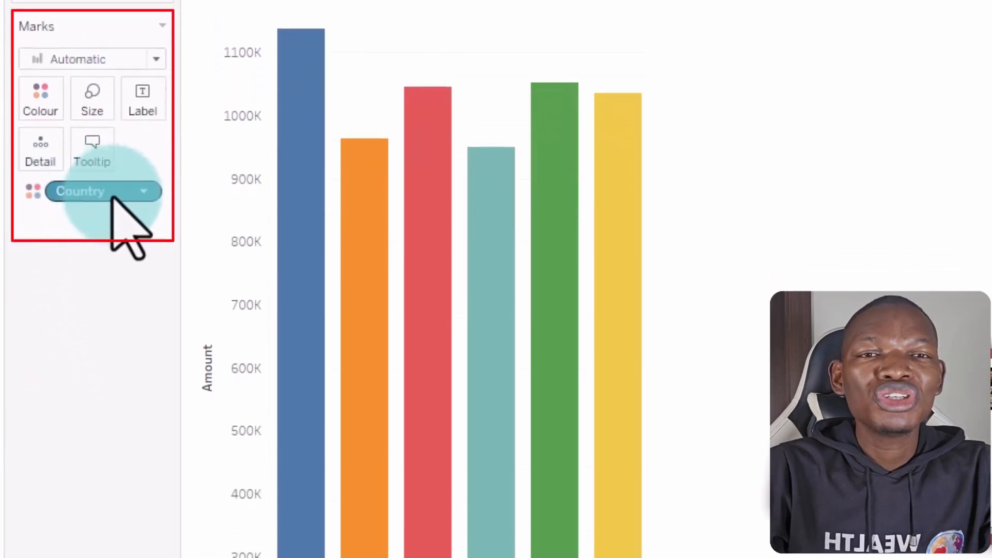
- Remove the Country colouring from the bars and sort the countries in descending order of Amount
left_click(143, 192)
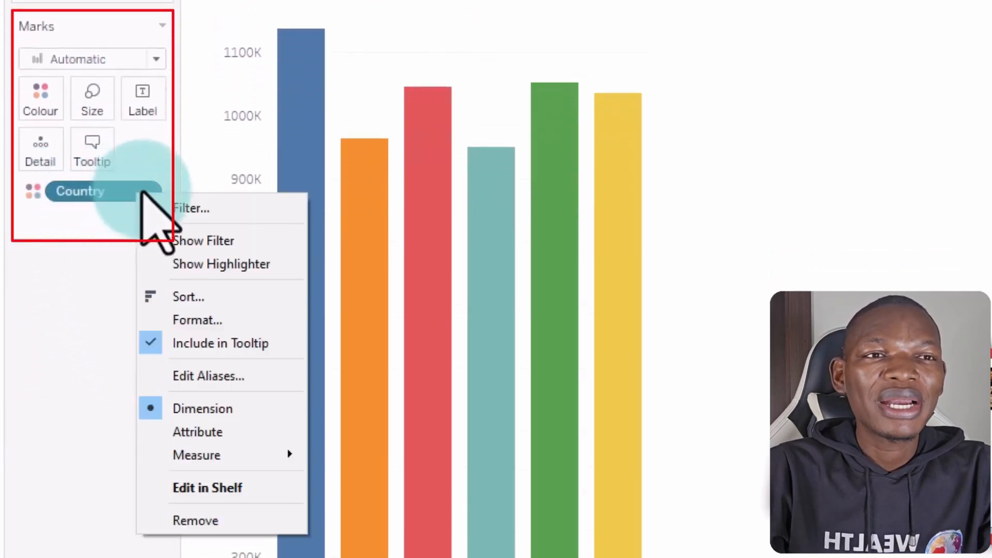
left_click(195, 520)
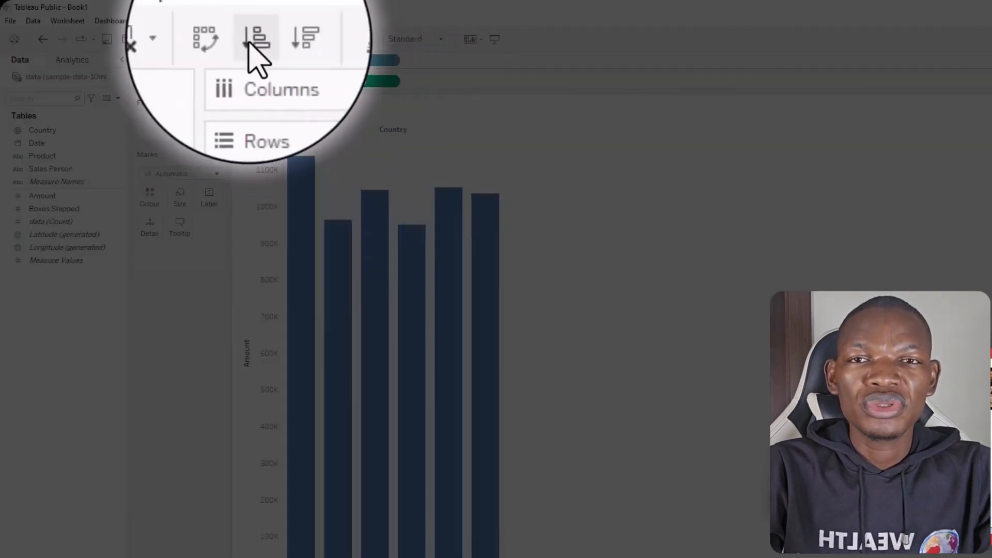
left_click(268, 39)
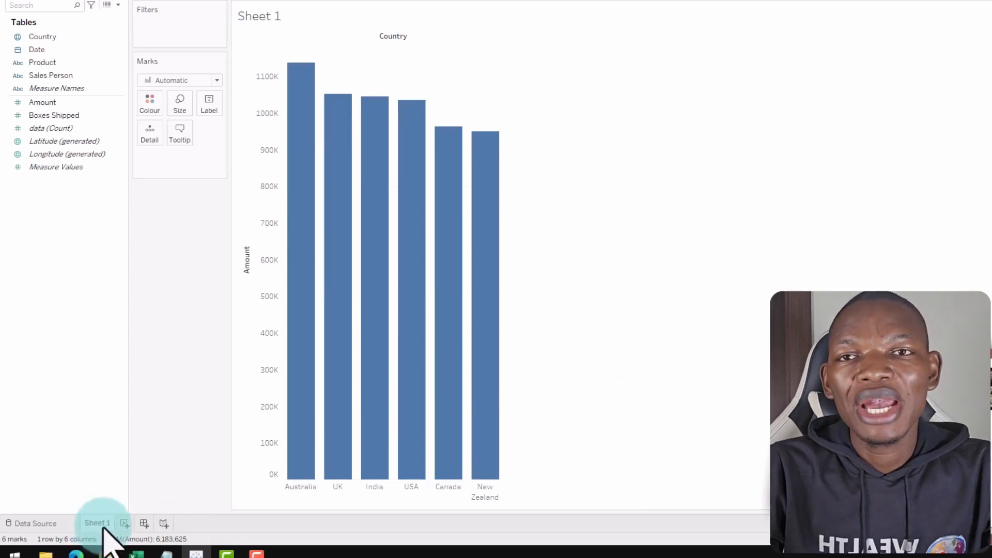
mouse_move(102, 526)
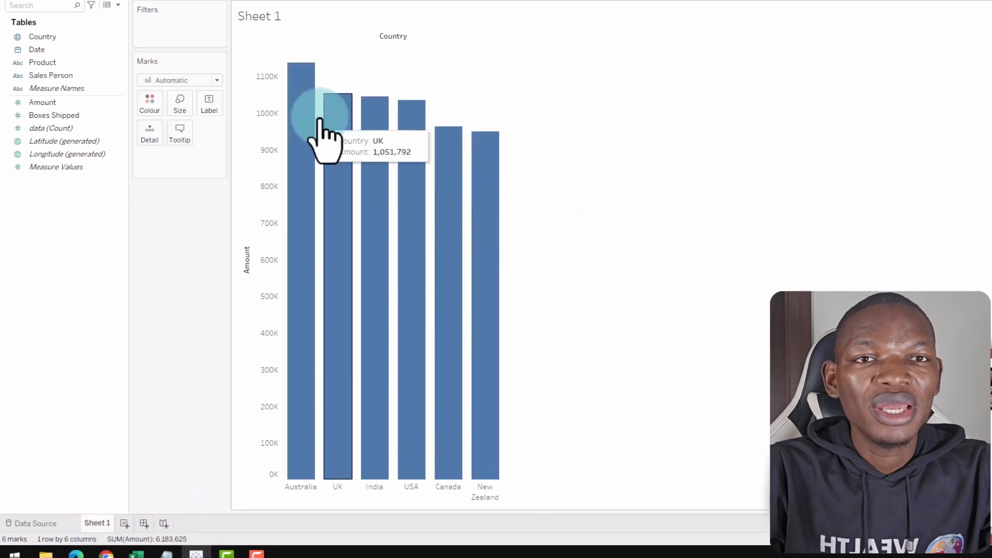
- Create a new worksheet with a horizontal bar chart of Amount by Sales Person, sorted in descending order
left_click(124, 524)
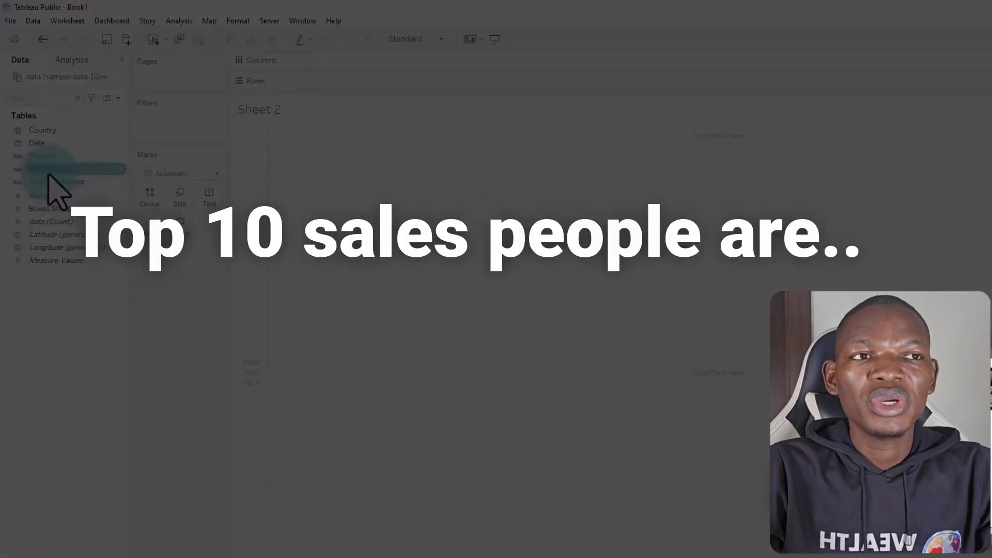
left_click_drag(47, 175, 413, 82)
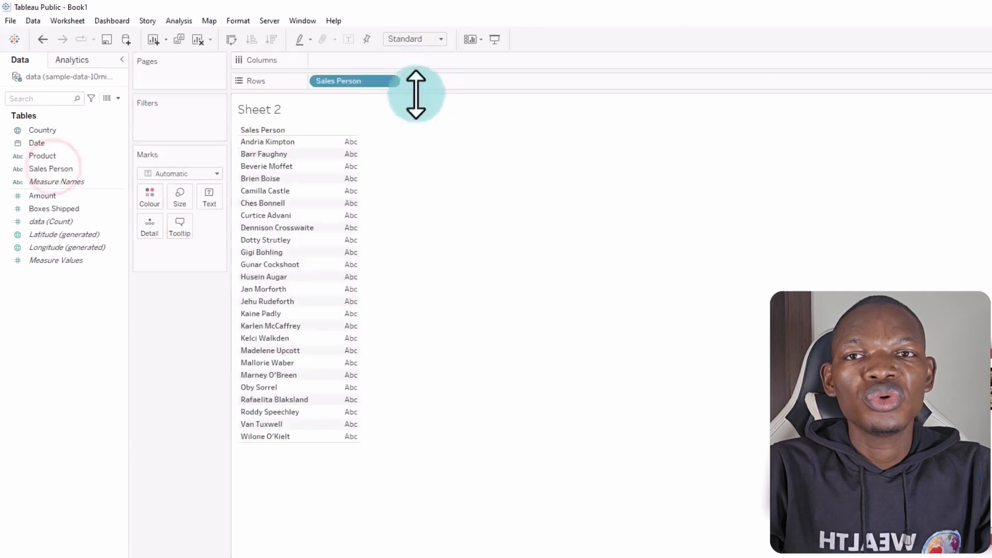
left_click_drag(36, 197, 419, 66)
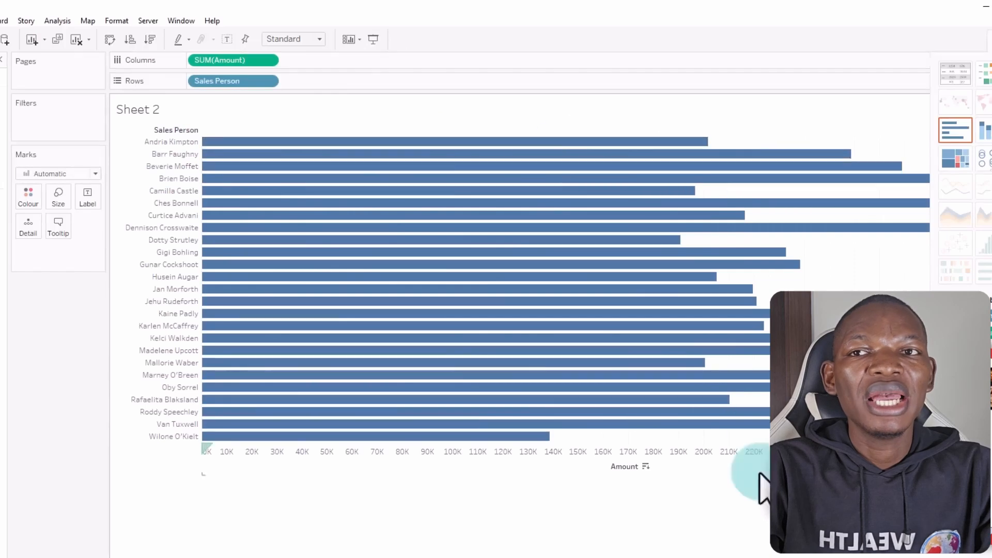
left_click(149, 39)
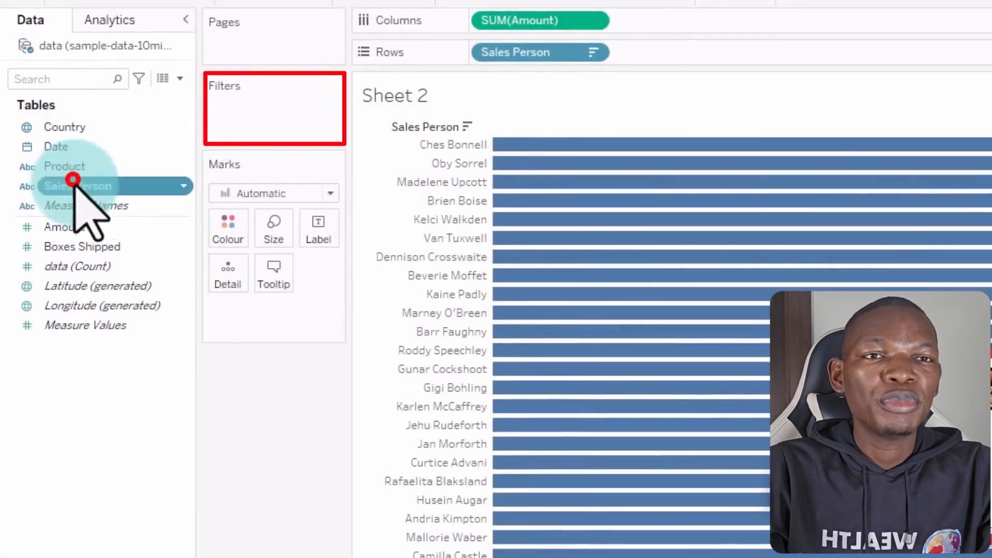
- Add a Sales Person filter to Sheet 2 that excludes three of the sales people
left_click_drag(73, 180, 268, 104)
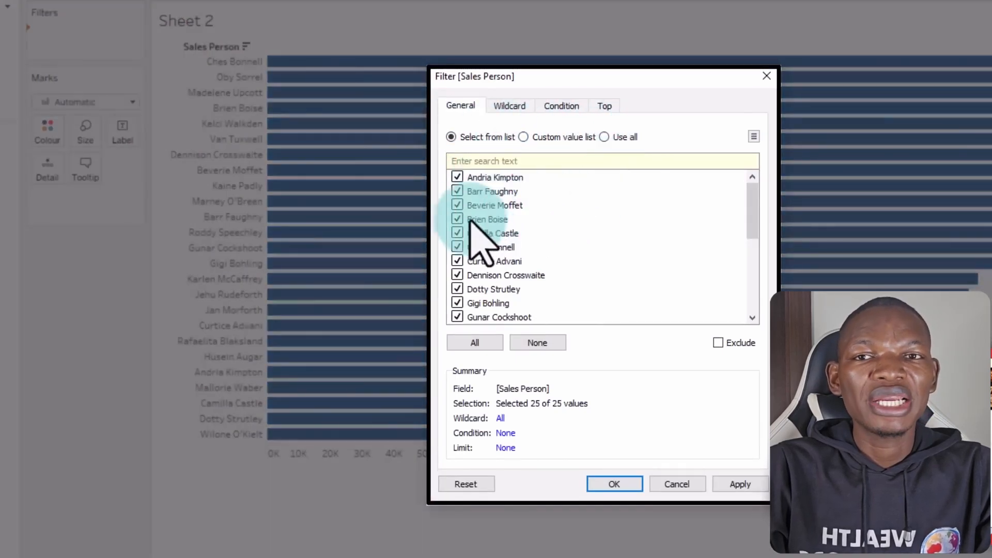
left_click(456, 247)
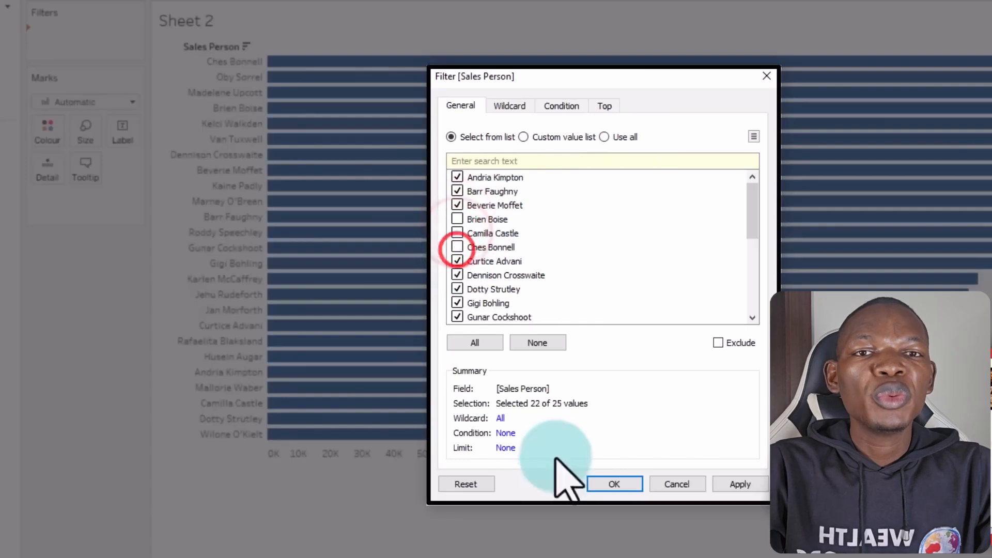
left_click(613, 484)
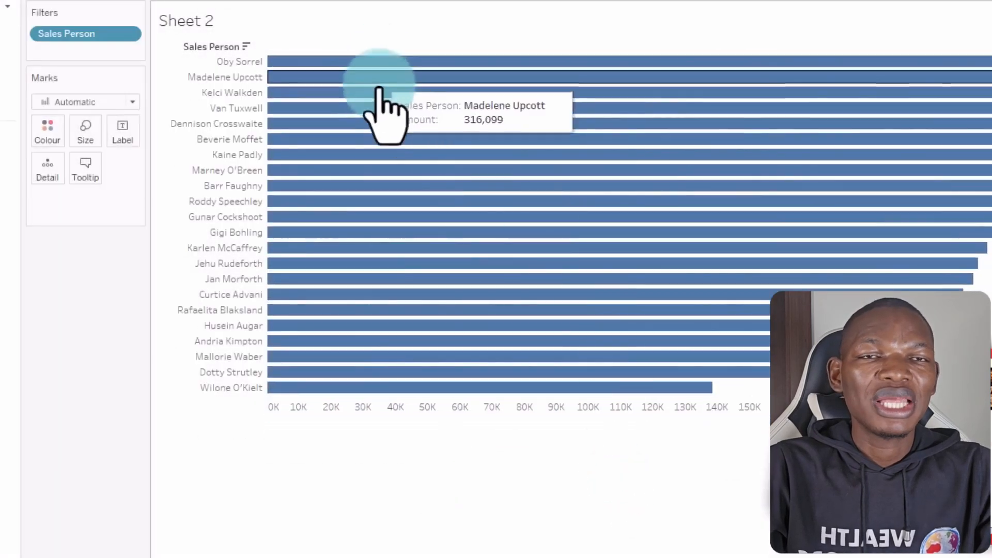
- Edit the Sales Person filter on Sheet 2 to include all sales people
left_click(129, 34)
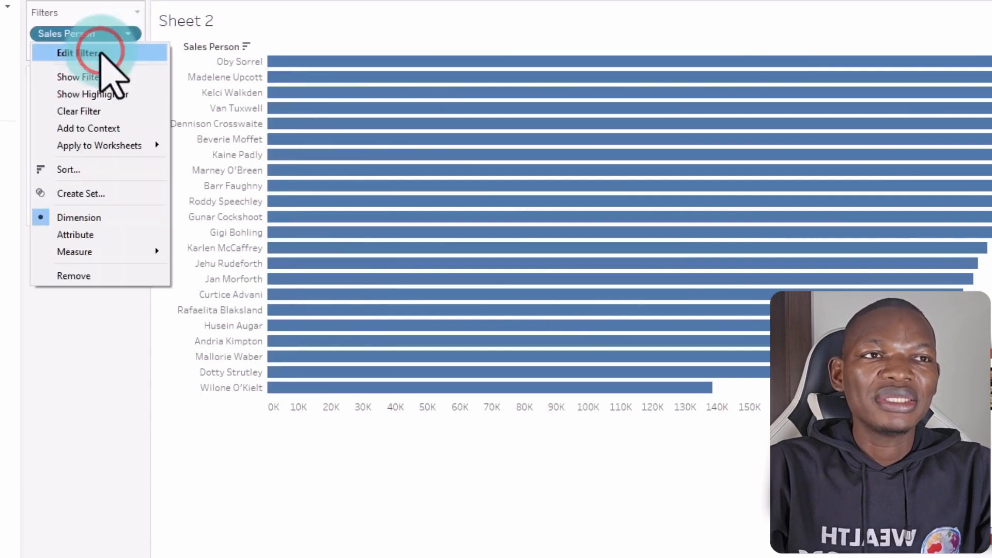
left_click(129, 34)
left_click(130, 34)
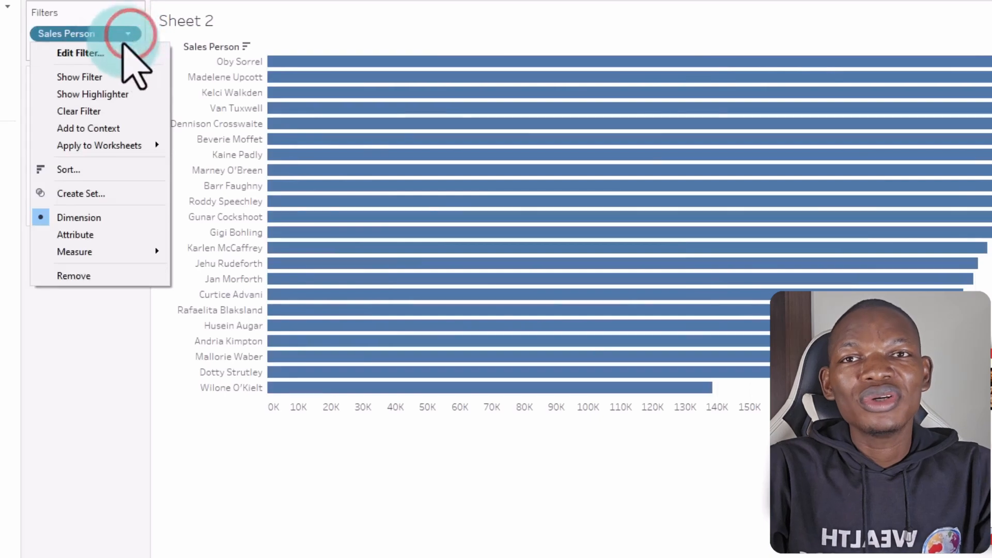
left_click(82, 53)
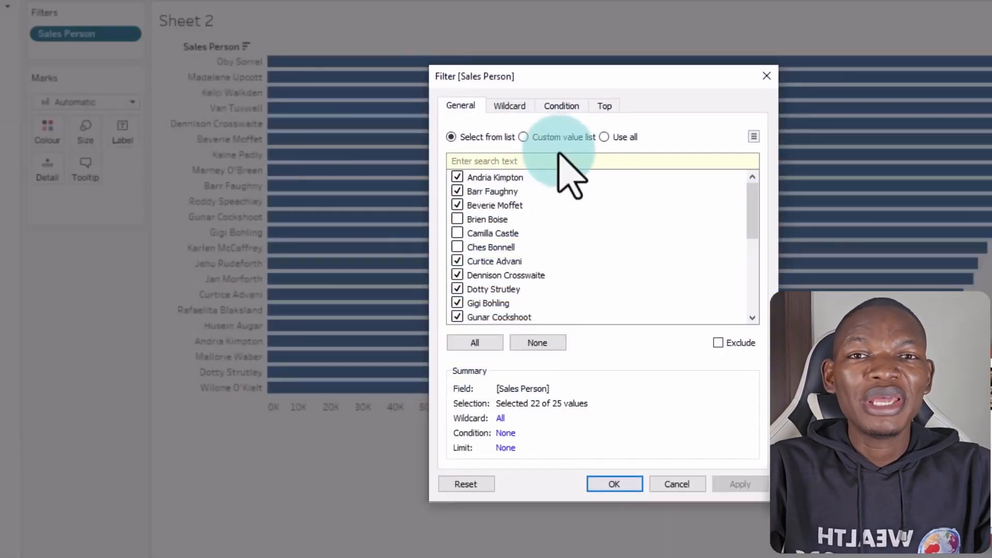
left_click(486, 347)
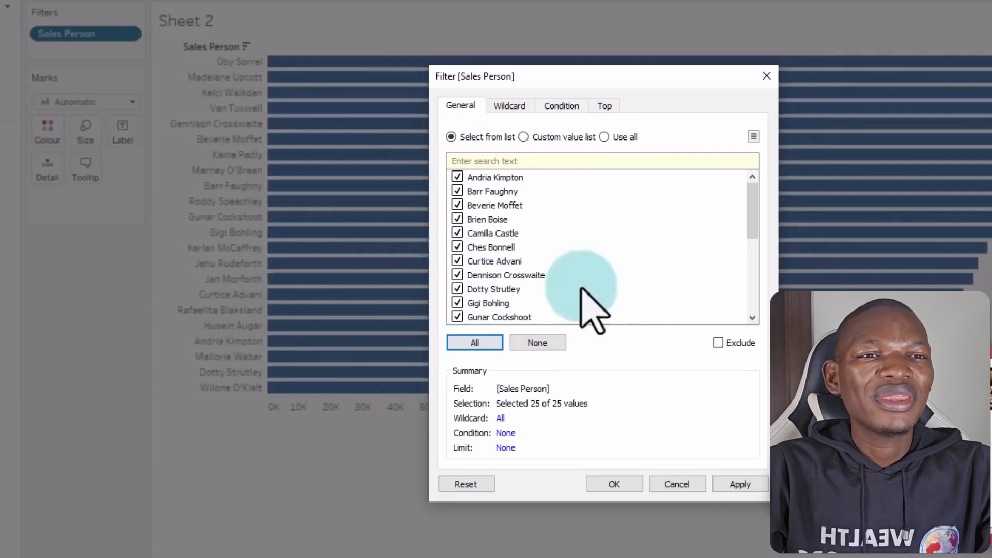
- Limit the Sales Person filter by field to the top 10 by sum of Amount and apply it
left_click(606, 105)
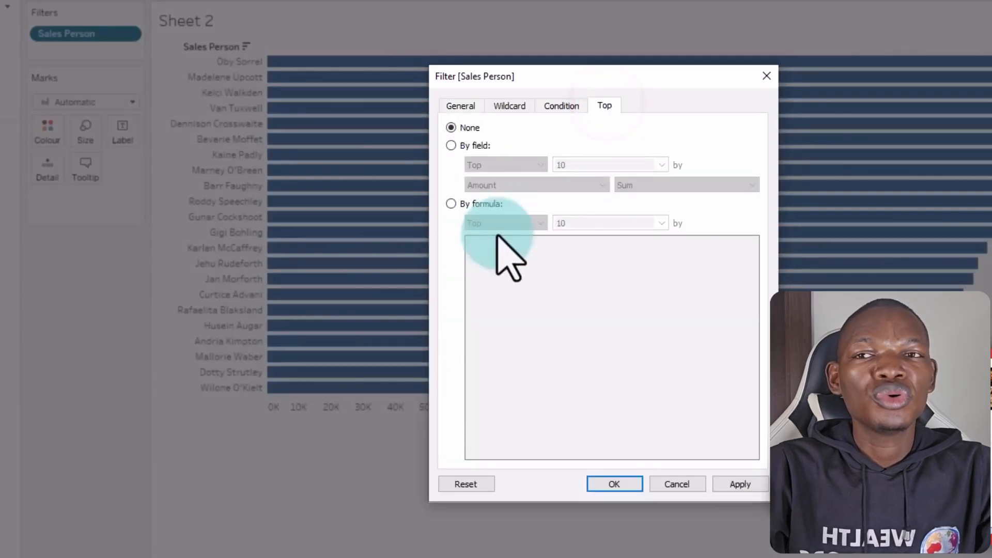
left_click(464, 146)
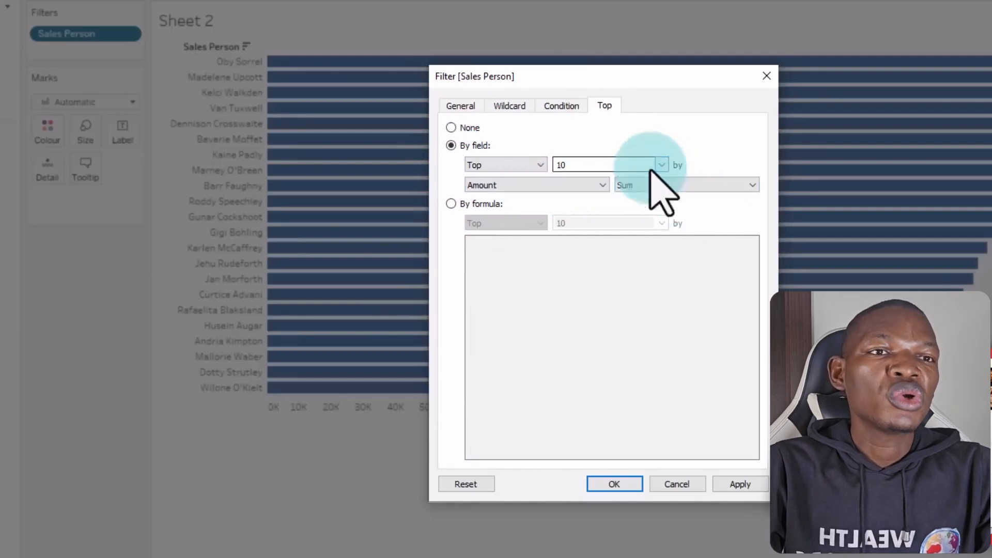
double_click(569, 165)
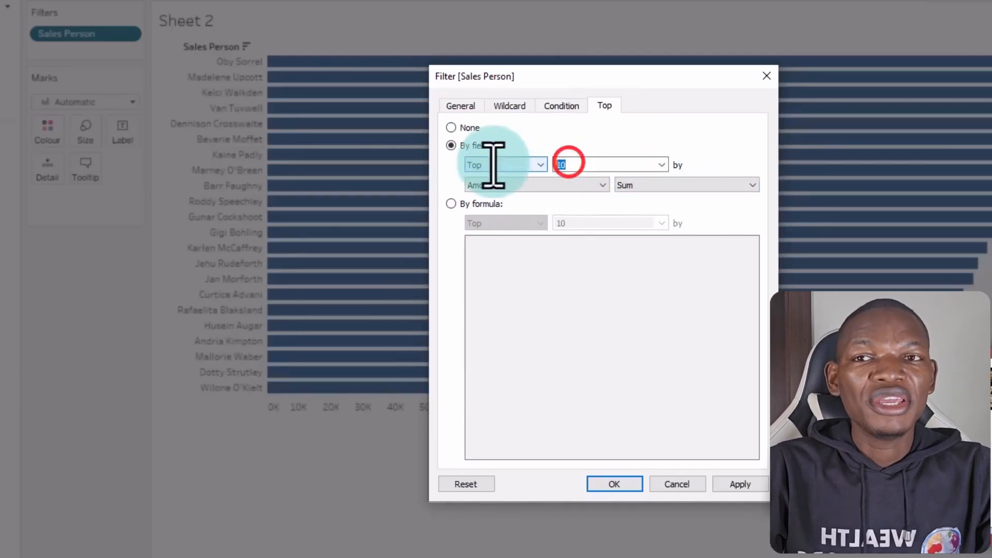
left_click(567, 140)
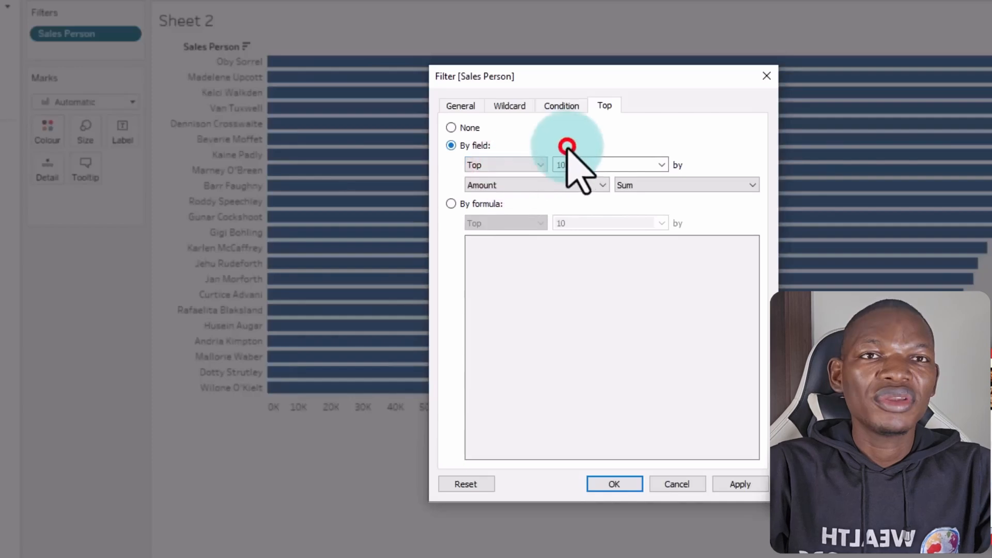
left_click(614, 483)
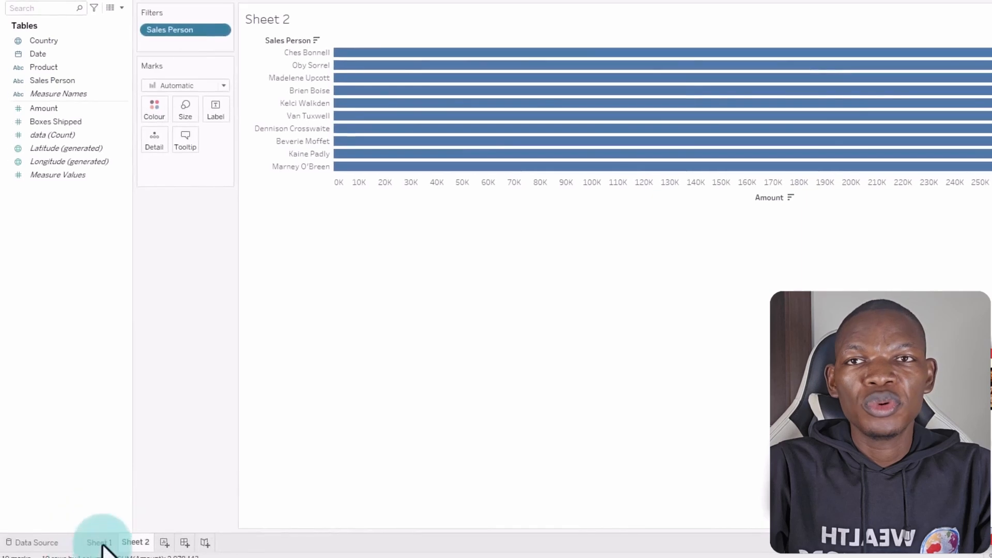
- Review the charts on Sheet 1 and Sheet 2, and add a new dashboard to the workbook
left_click(100, 542)
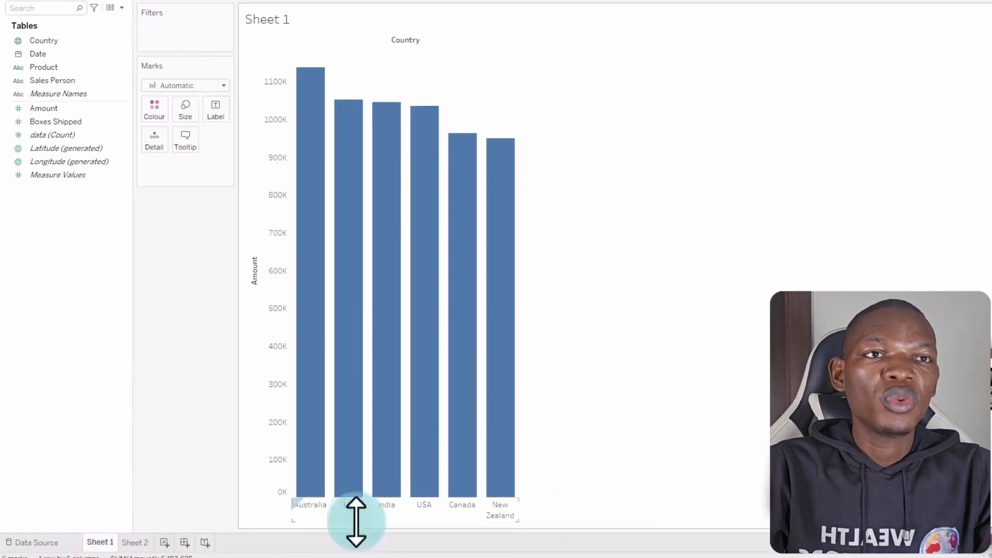
left_click(136, 542)
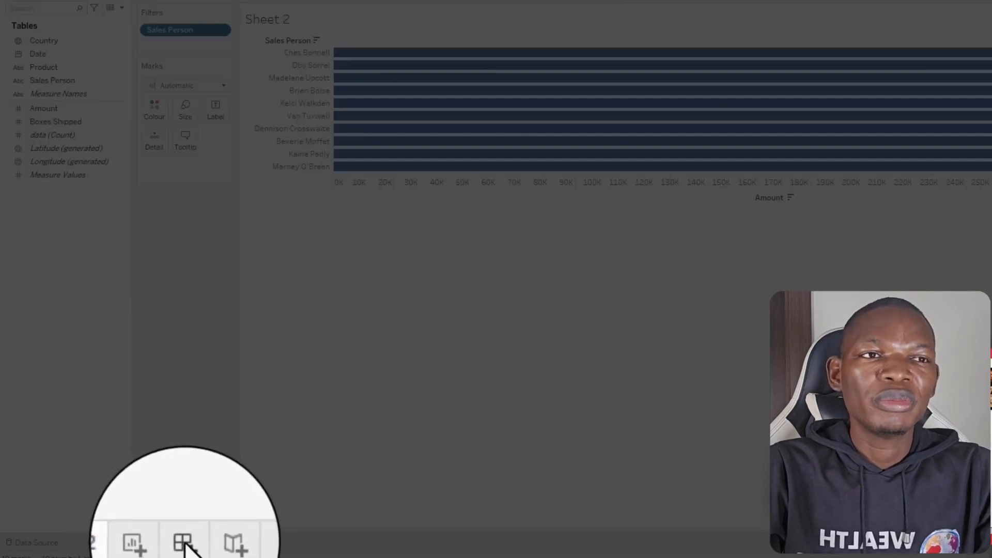
left_click(185, 543)
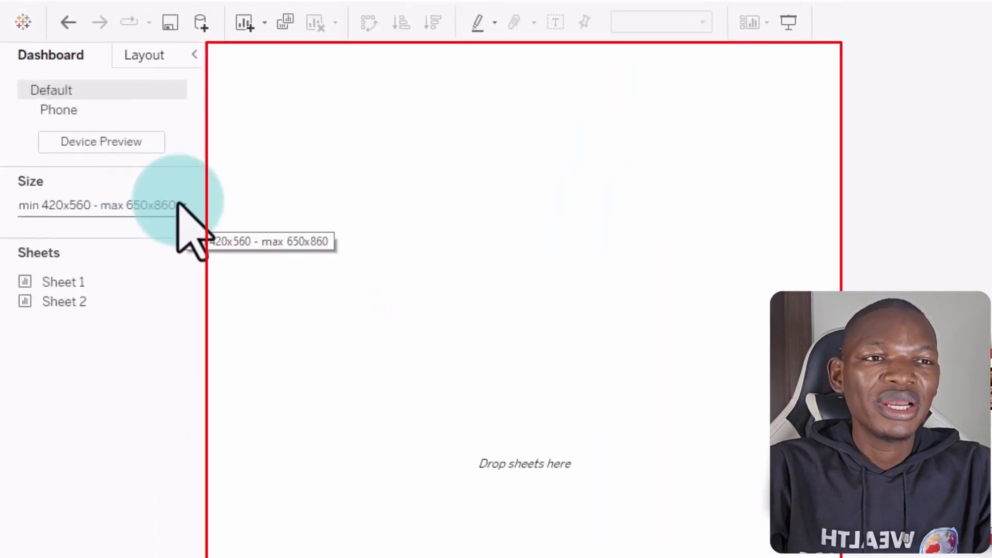
- Change the dashboard size from a range to Automatic
left_click(178, 205)
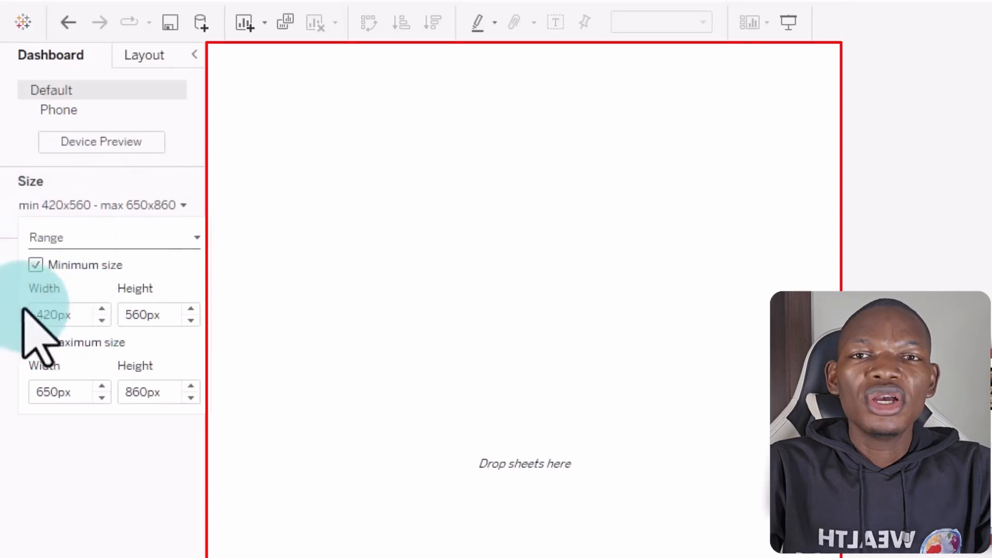
left_click(198, 237)
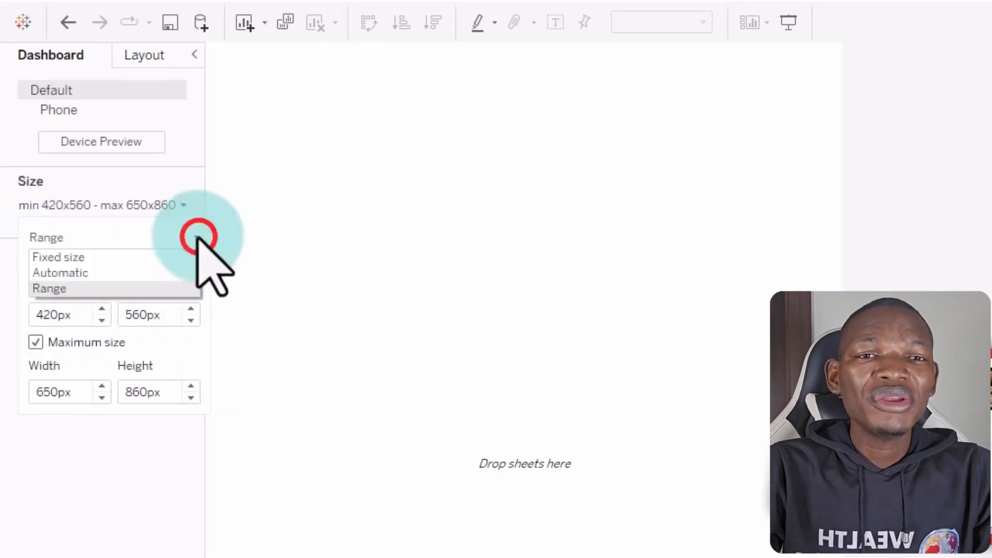
left_click(150, 273)
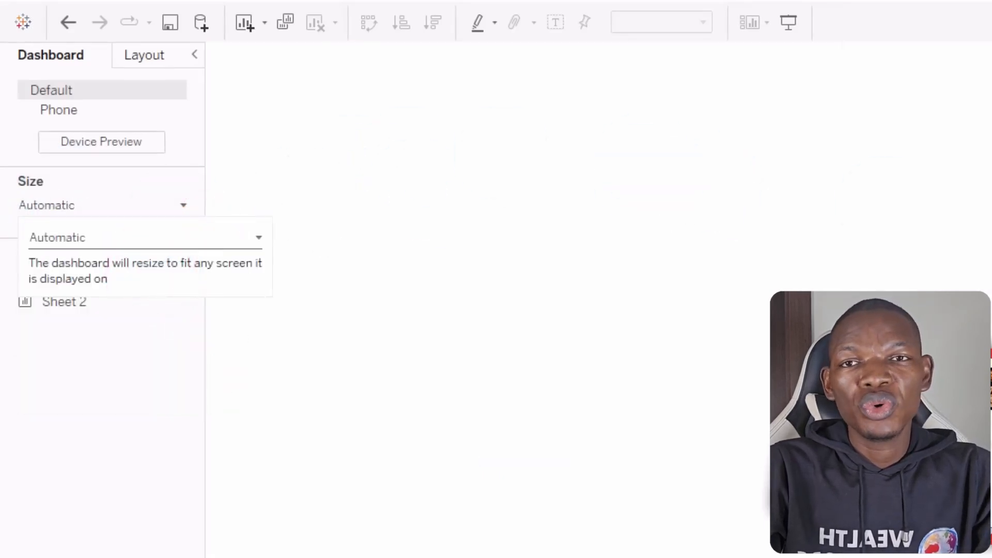
- Try the Fixed size option for the dashboard and switch it back to Automatic
left_click(126, 231)
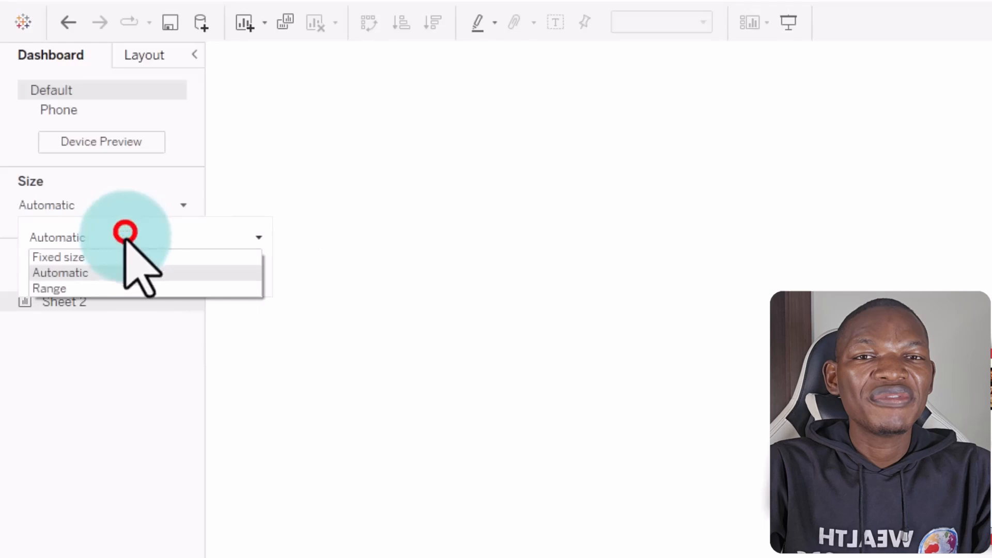
left_click(102, 257)
left_click(111, 233)
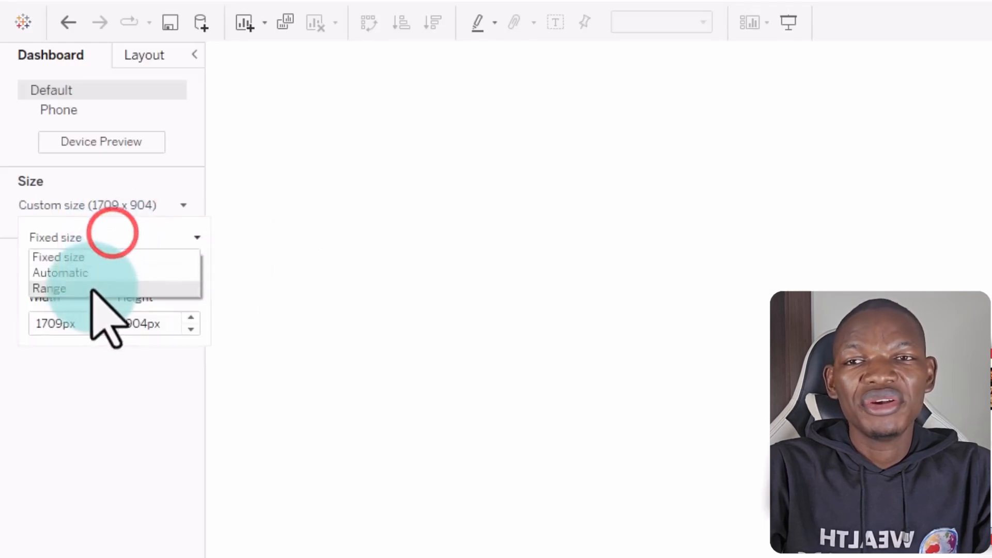
left_click(91, 273)
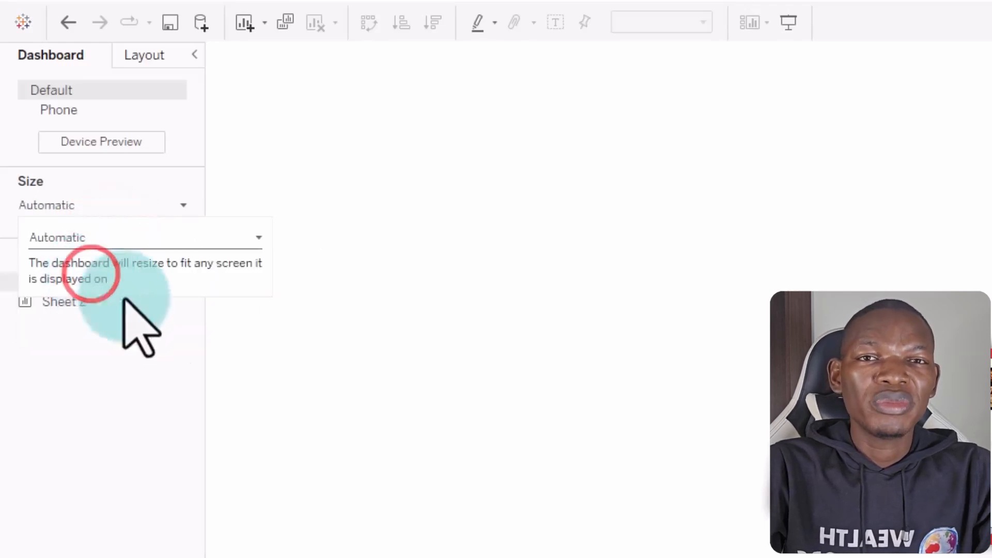
left_click(163, 432)
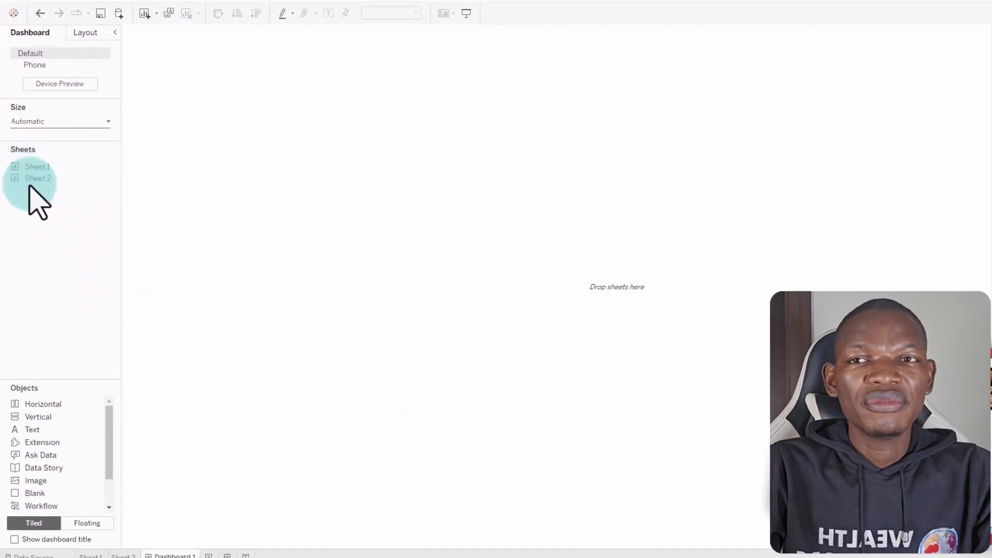
- Add Sheet 1 and Sheet 2 to the dashboard side by side and hide the Show Me options
mouse_move(32, 166)
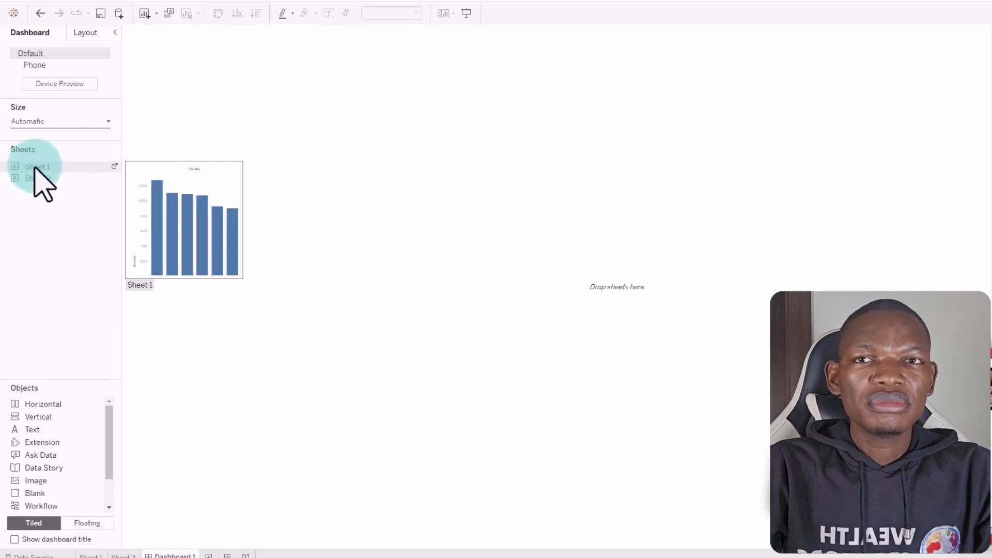
left_click(35, 166)
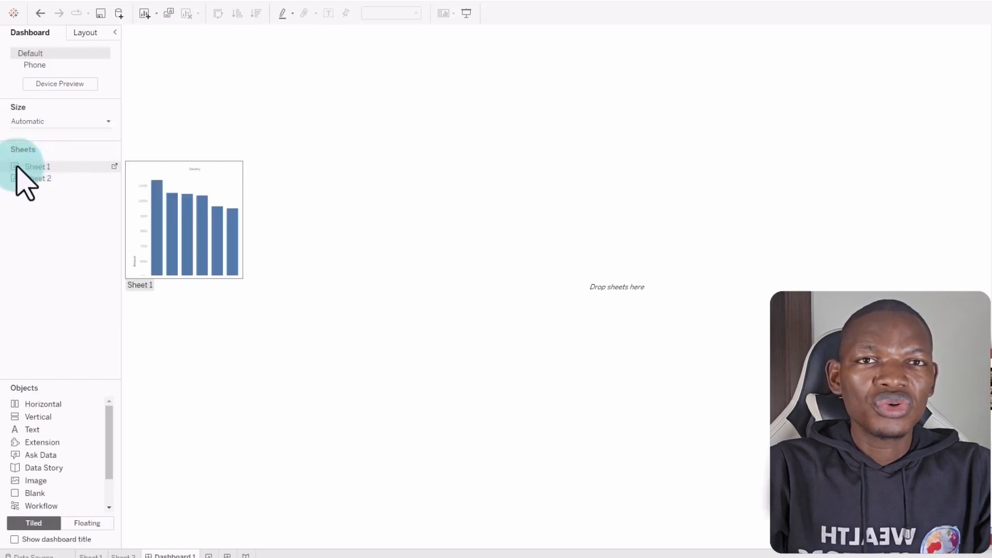
left_click_drag(17, 166, 304, 177)
mouse_move(50, 177)
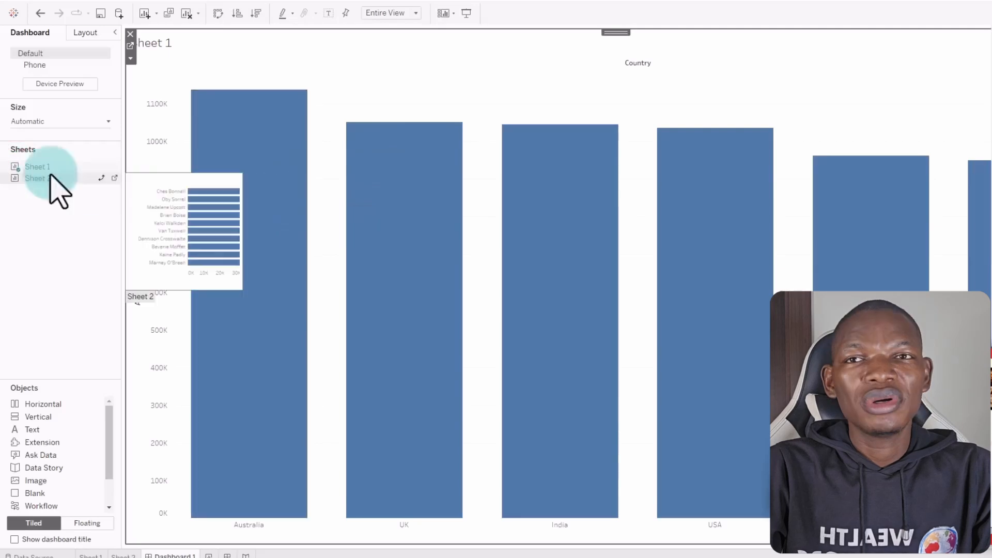
left_click_drag(16, 181, 627, 255)
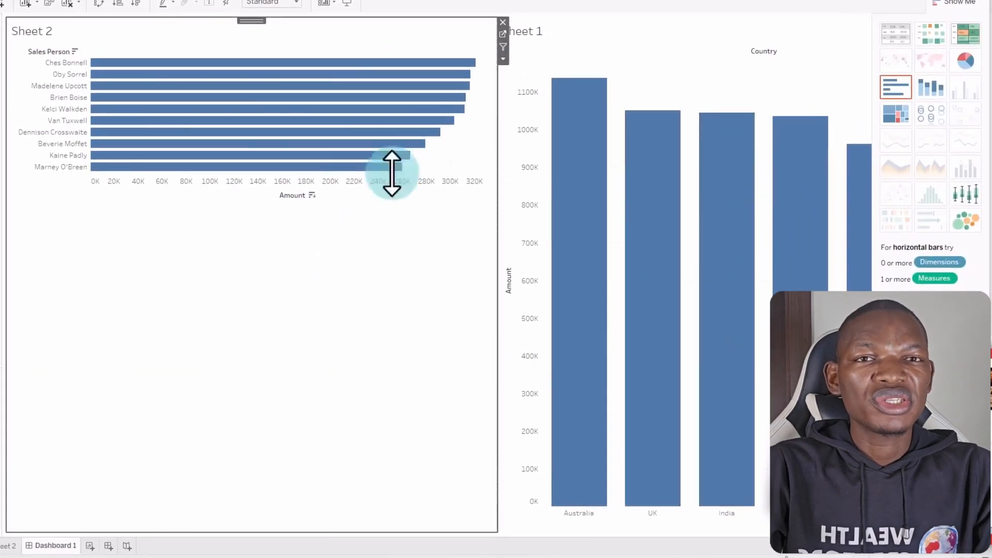
left_click(961, 3)
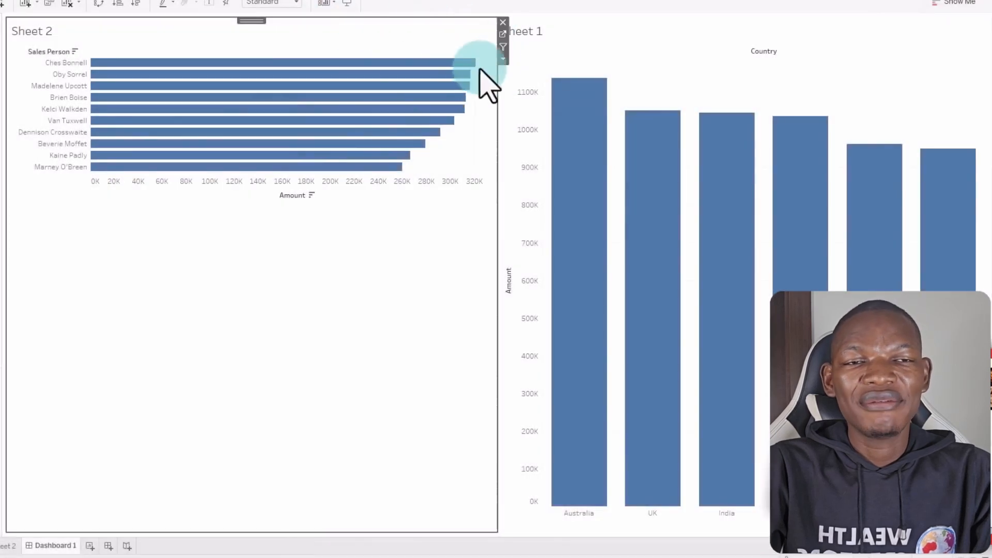
- Make both Sheet 2 and Sheet 1 floating on the dashboard
left_click(503, 59)
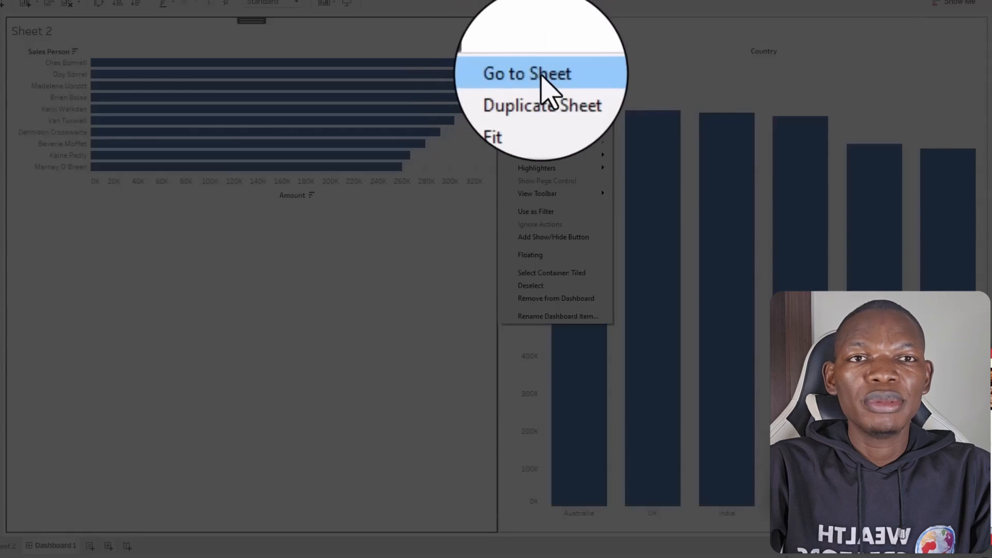
left_click(530, 255)
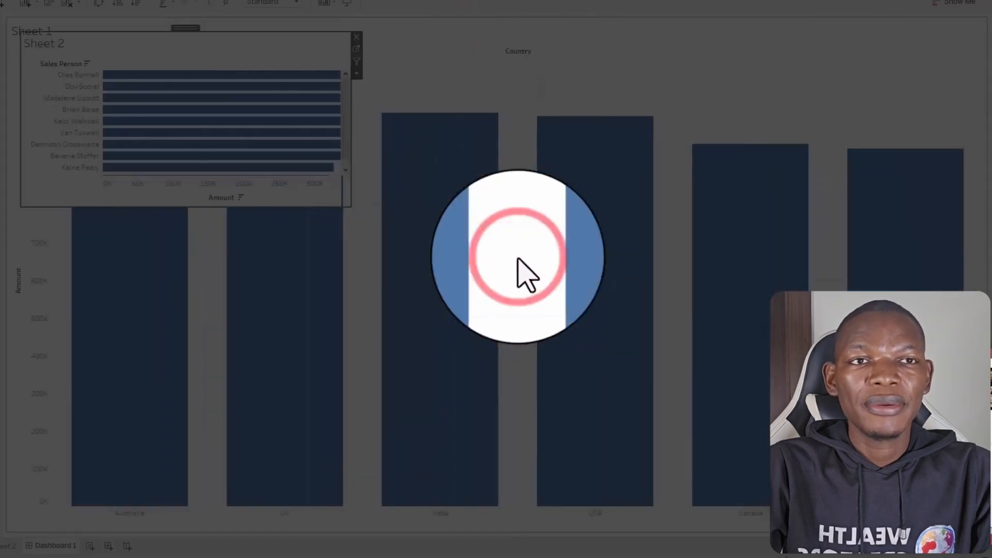
left_click(940, 38)
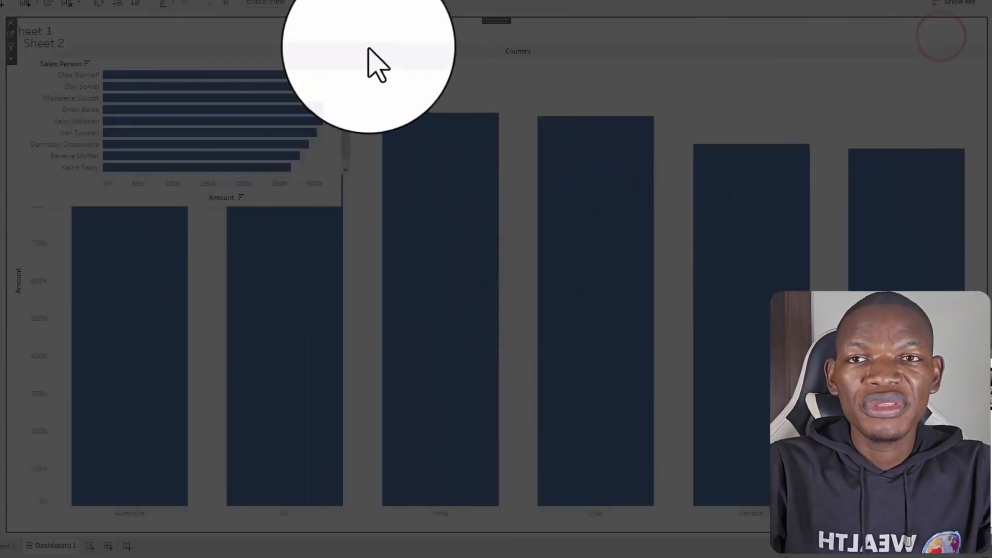
left_click(9, 58)
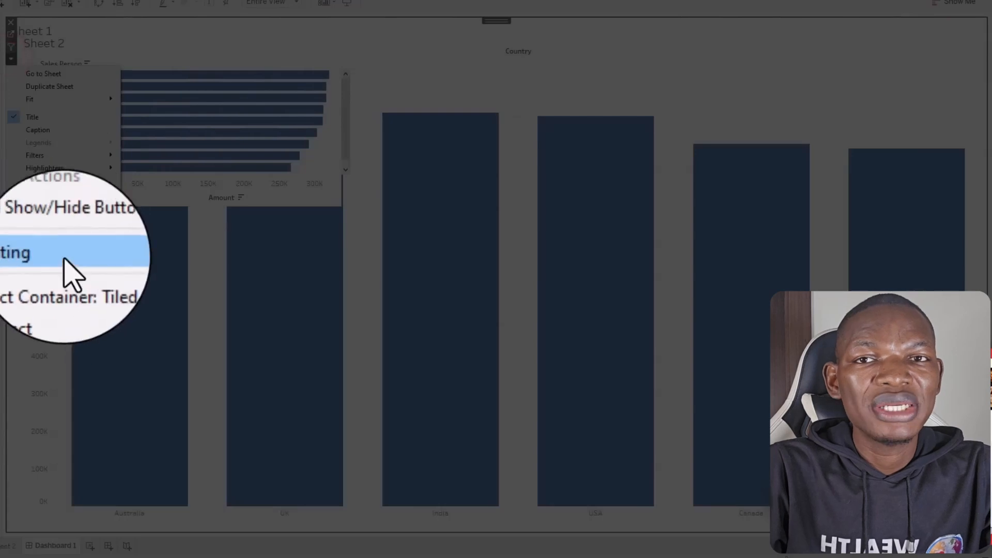
left_click(63, 256)
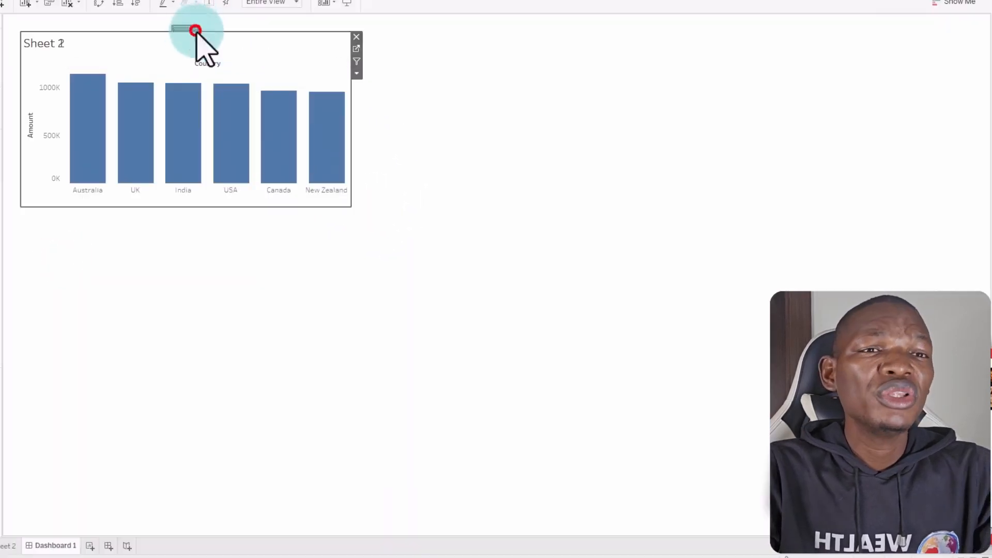
- Separate the overlapping floating charts, place Sheet 1 in the dashboard's upper-left corner and widen it
left_click_drag(195, 31, 207, 236)
left_click(188, 32)
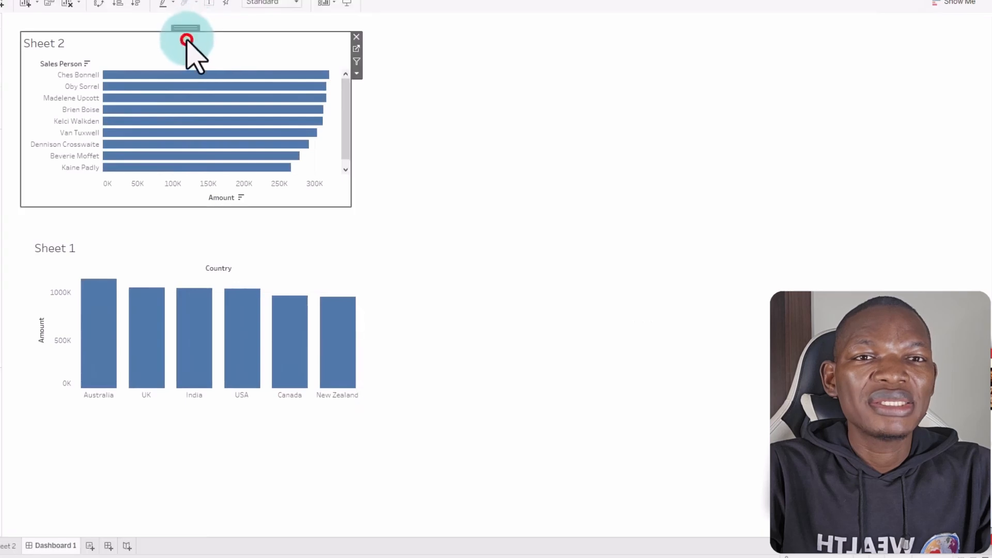
left_click_drag(179, 31, 650, 175)
left_click(215, 238)
left_click_drag(194, 236, 186, 24)
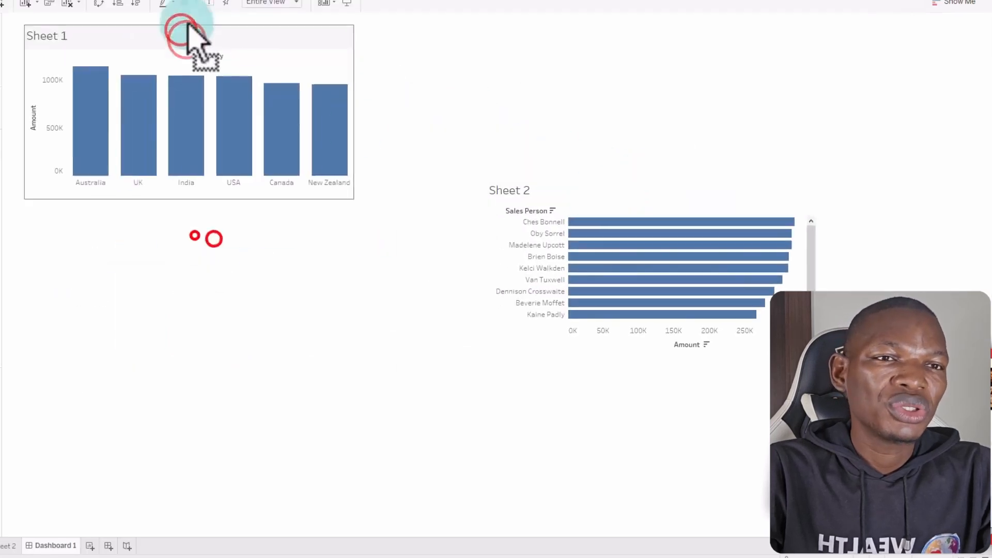
left_click_drag(354, 113, 514, 113)
- Move Sheet 2 directly below Sheet 1 and widen it to roughly match
left_click(596, 182)
left_click_drag(645, 175, 177, 194)
left_click_drag(347, 280, 527, 281)
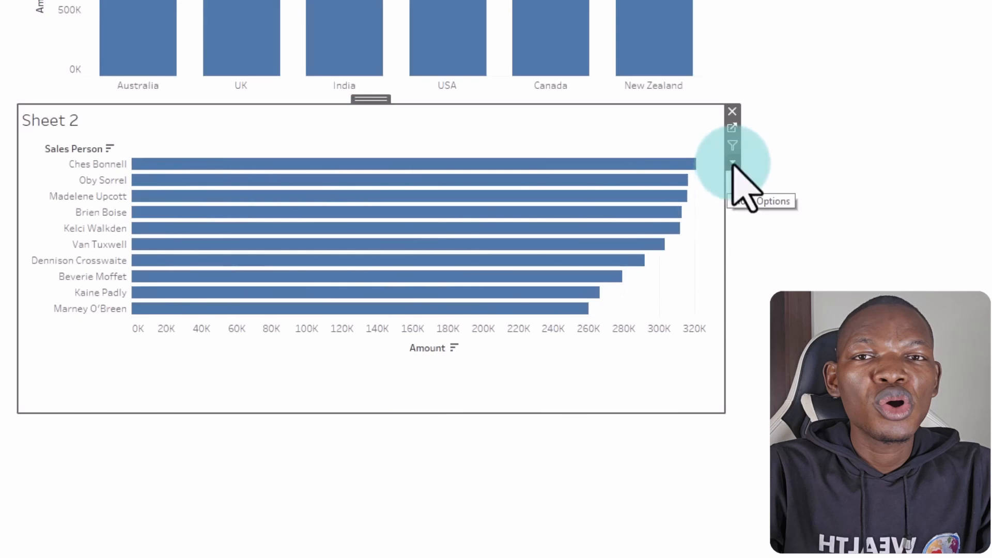
- Set Sheet 2's fit to Entire View and check the fit options of Sheet 1
left_click(733, 163)
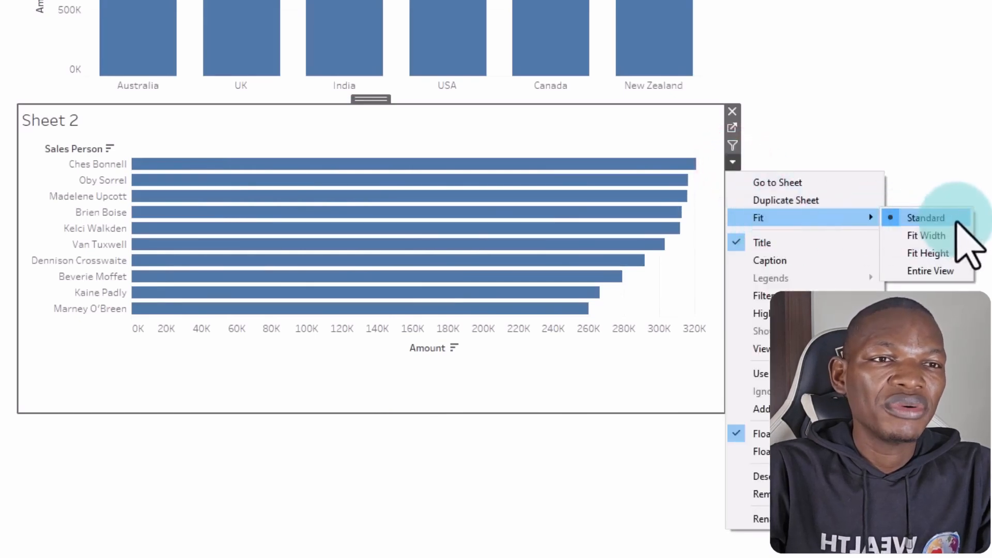
left_click(948, 271)
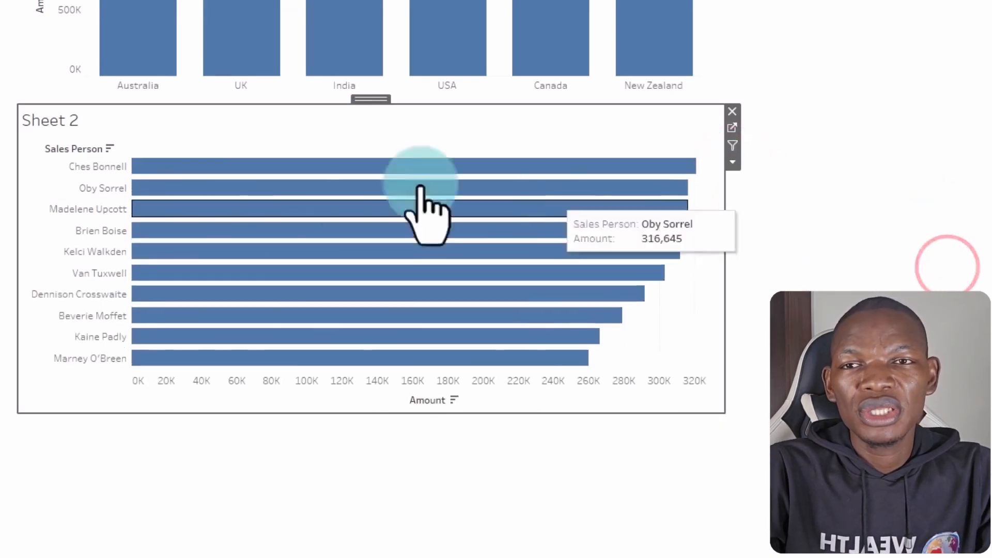
scroll(749, 137, "up", 1)
left_click(689, 102)
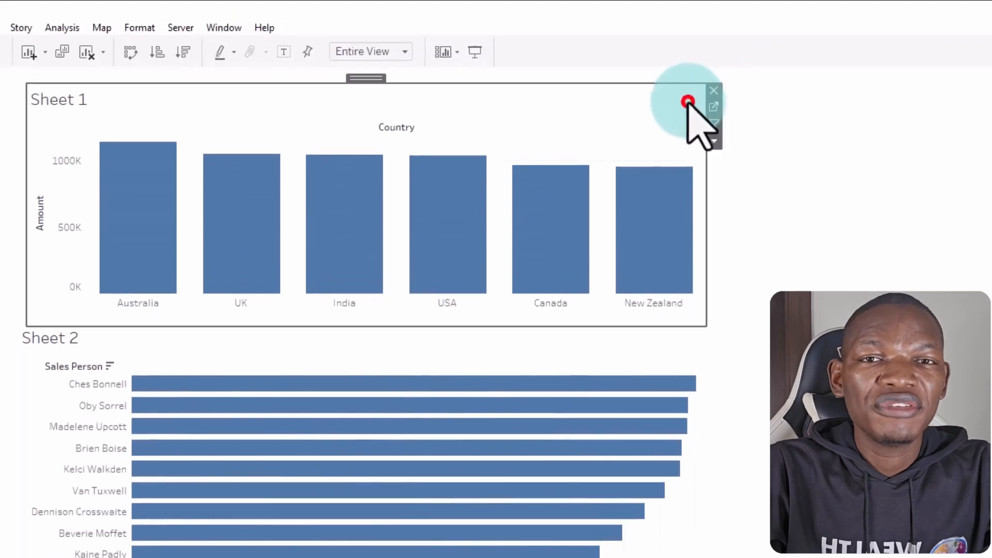
left_click(716, 138)
mouse_move(785, 197)
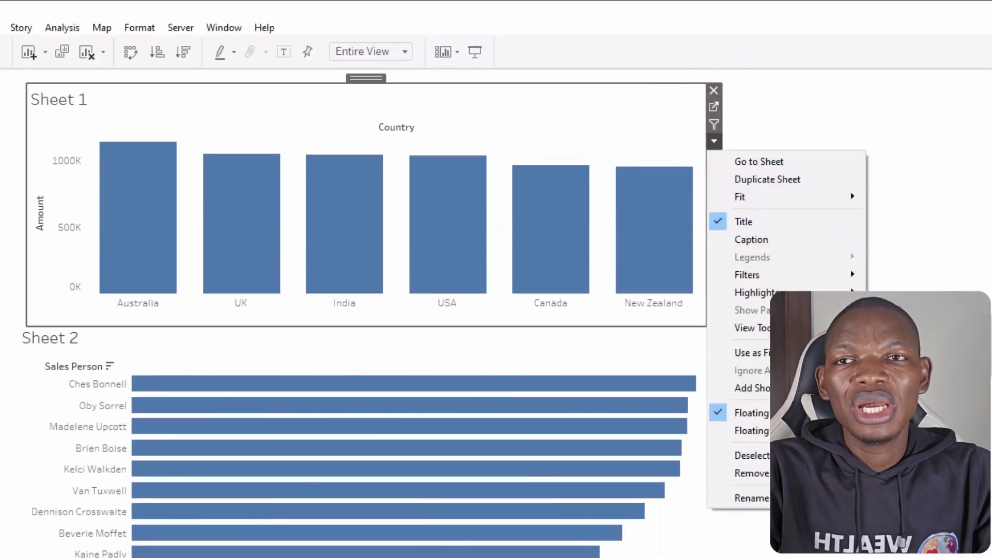
left_click(901, 279)
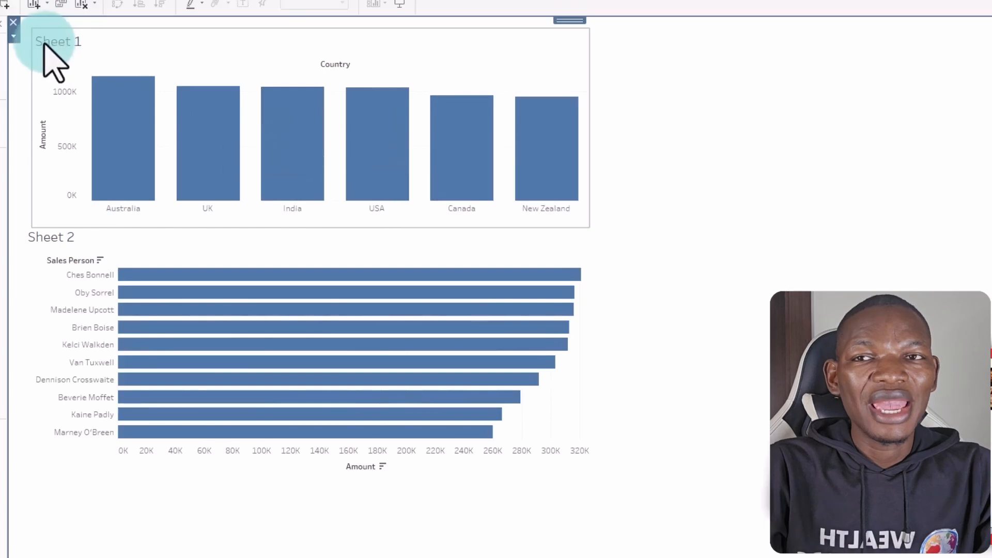
- Change the title of Sheet 1 to "Sales by Country" and the title of Sheet 2 to "Top 10 Sales Persons"
left_click(557, 39)
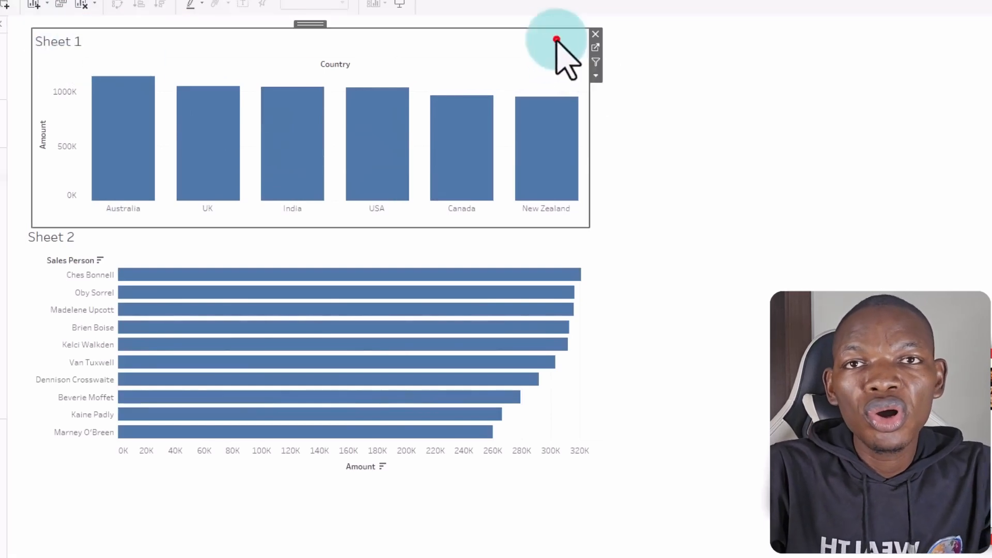
left_click(597, 76)
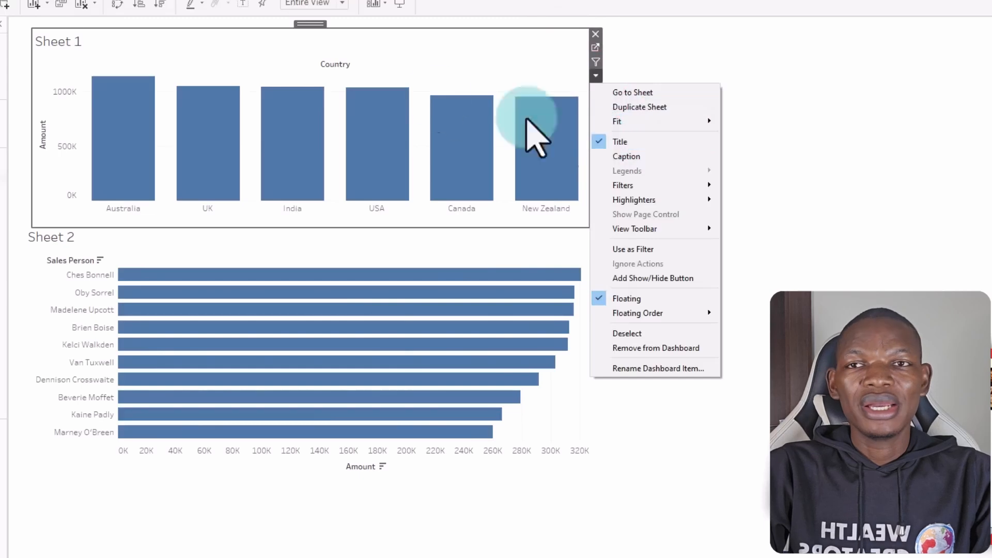
right_click(226, 48)
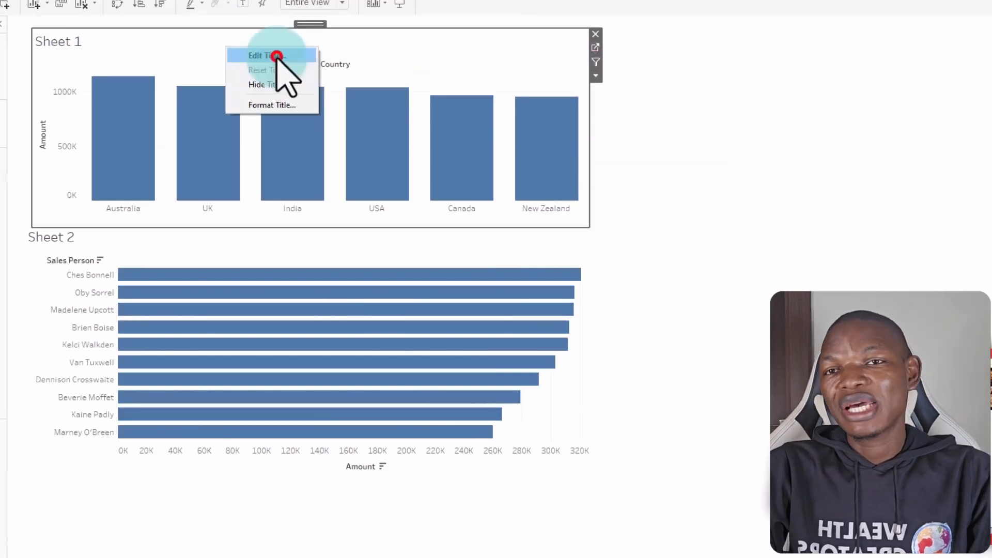
left_click(780, 152)
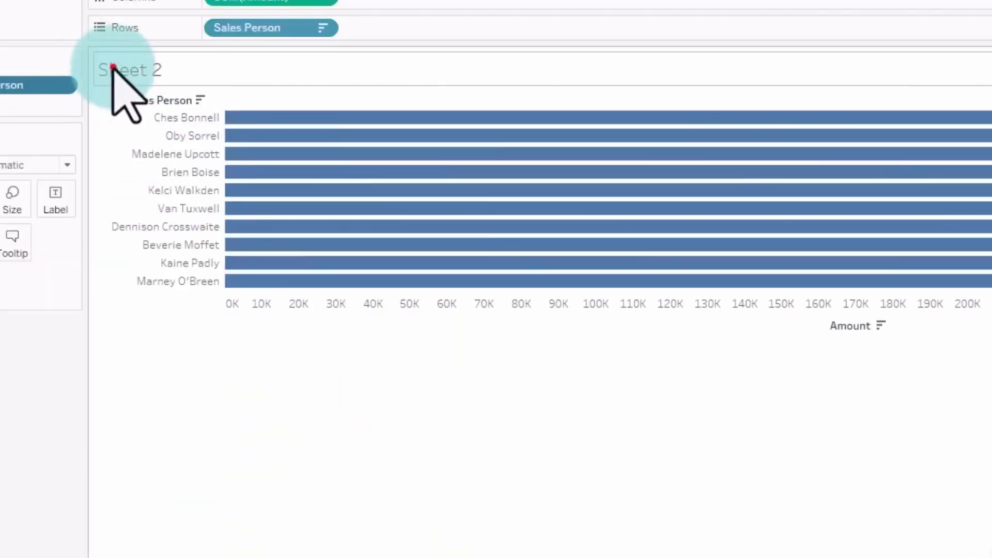
double_click(113, 68)
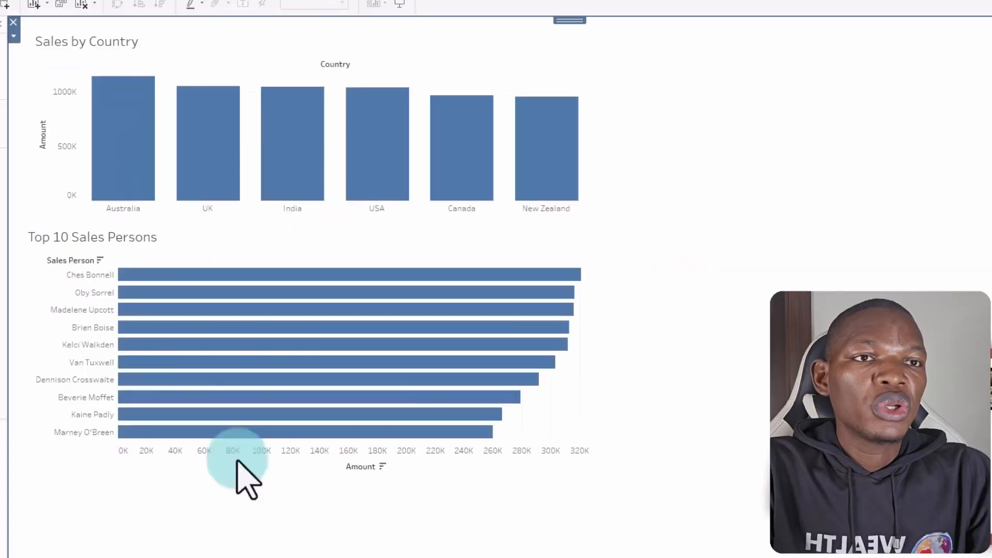
- Select the Australia bar in Sales by Country to check whether it filters Top 10 Sales Persons, and clear the selection
mouse_move(129, 140)
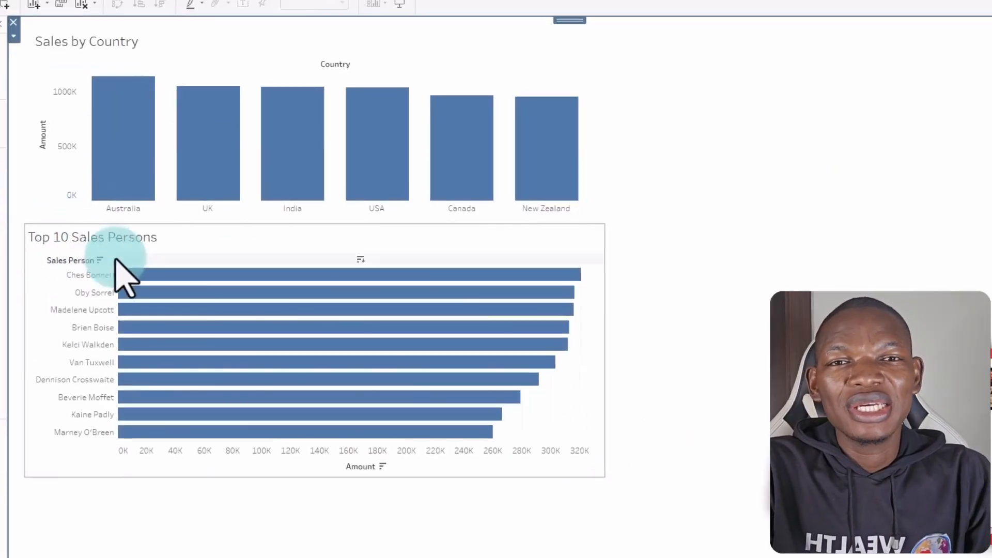
left_click(703, 345)
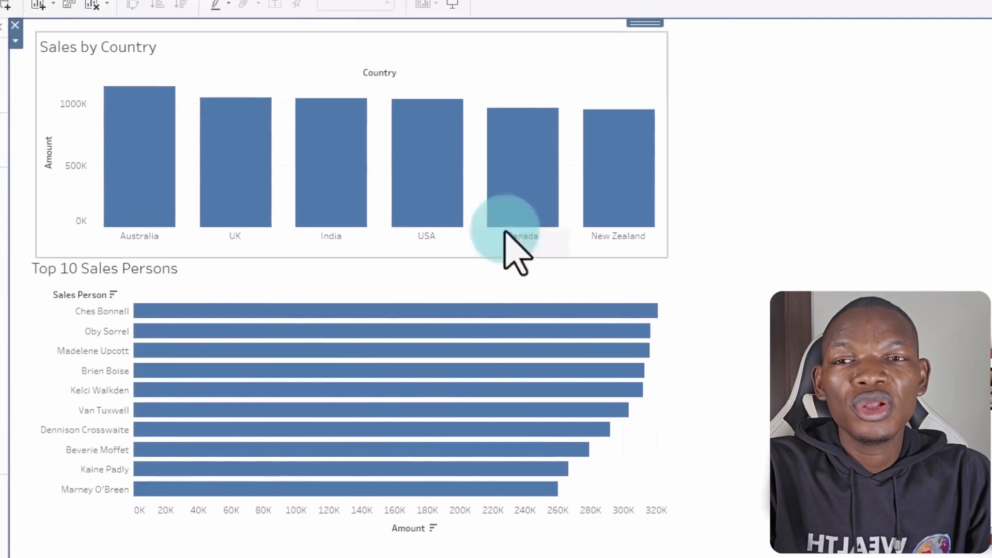
mouse_move(641, 371)
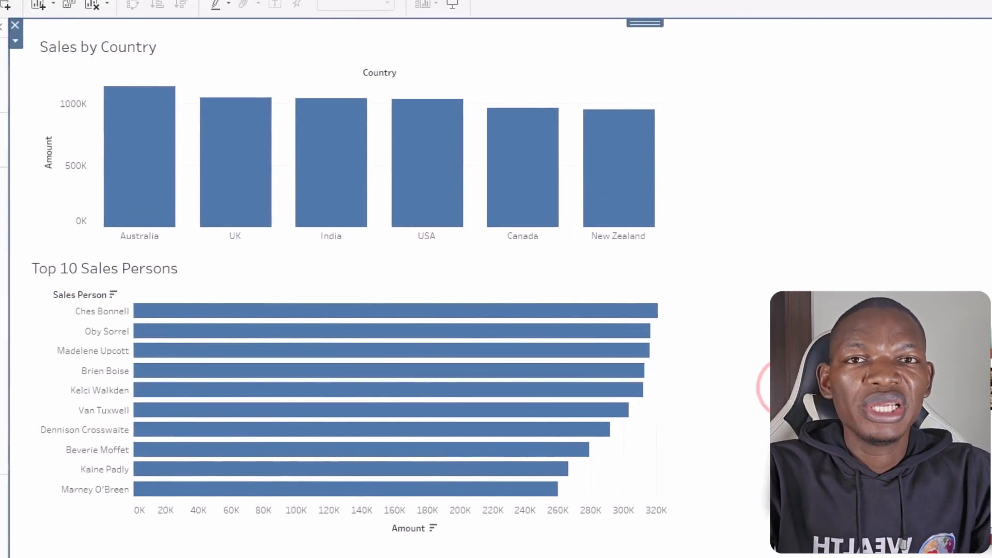
left_click(134, 168)
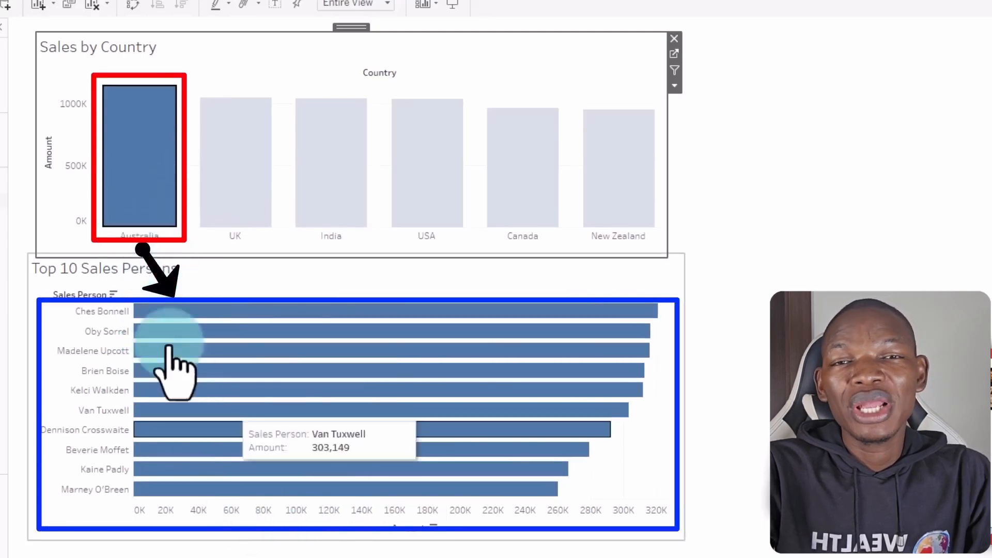
left_click(298, 534)
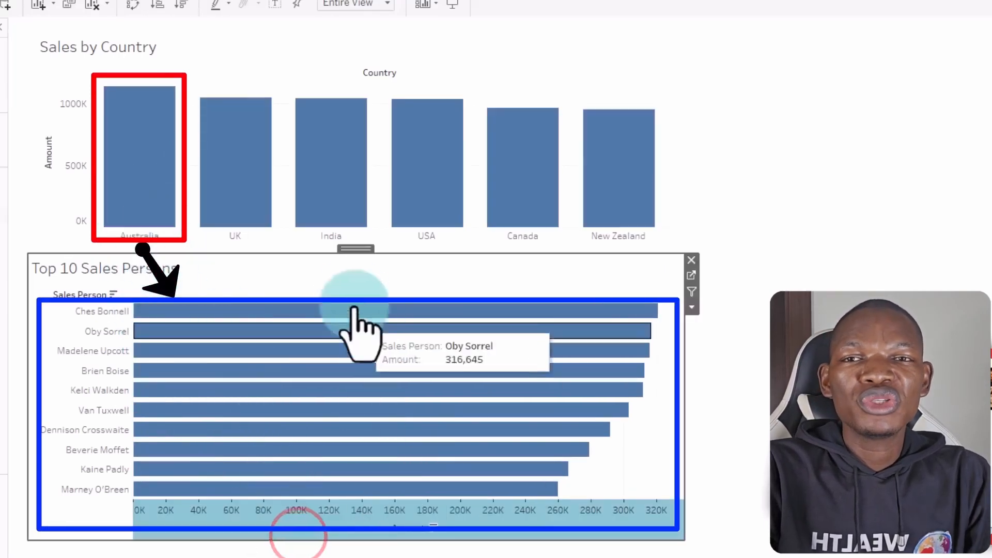
- Move Top 10 Sales Persons slightly down and set the Sales by Country chart to be used as a filter
left_click_drag(357, 250, 364, 265)
left_click(180, 53)
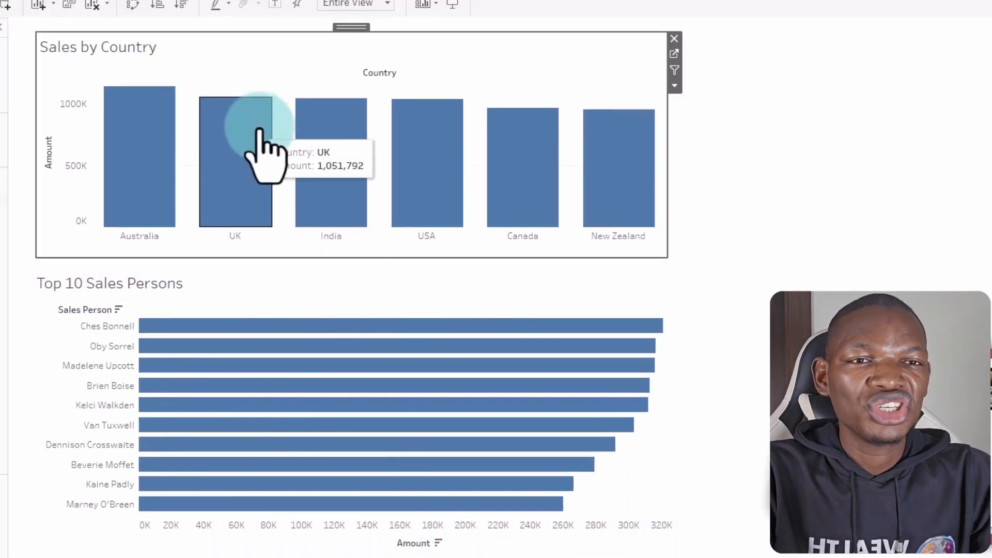
left_click(675, 86)
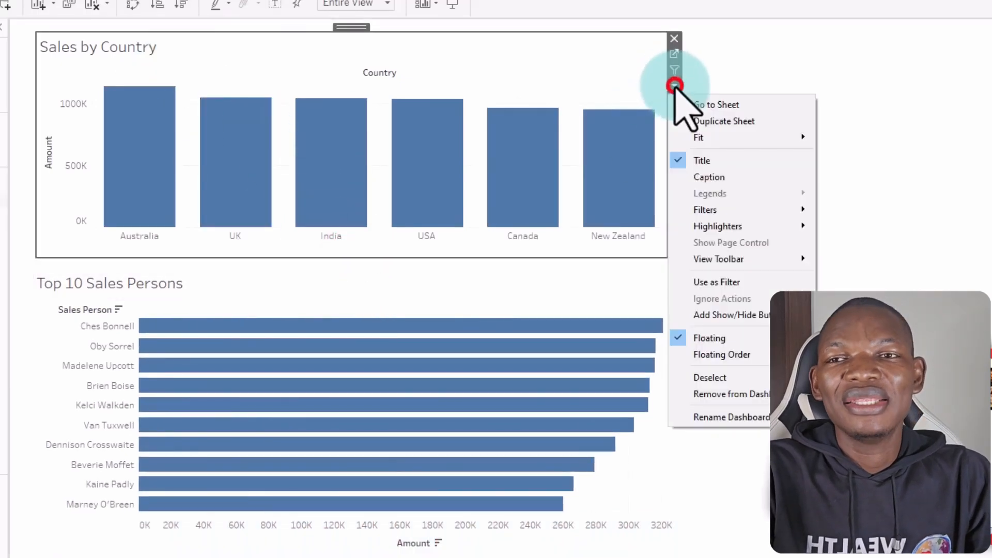
left_click(712, 284)
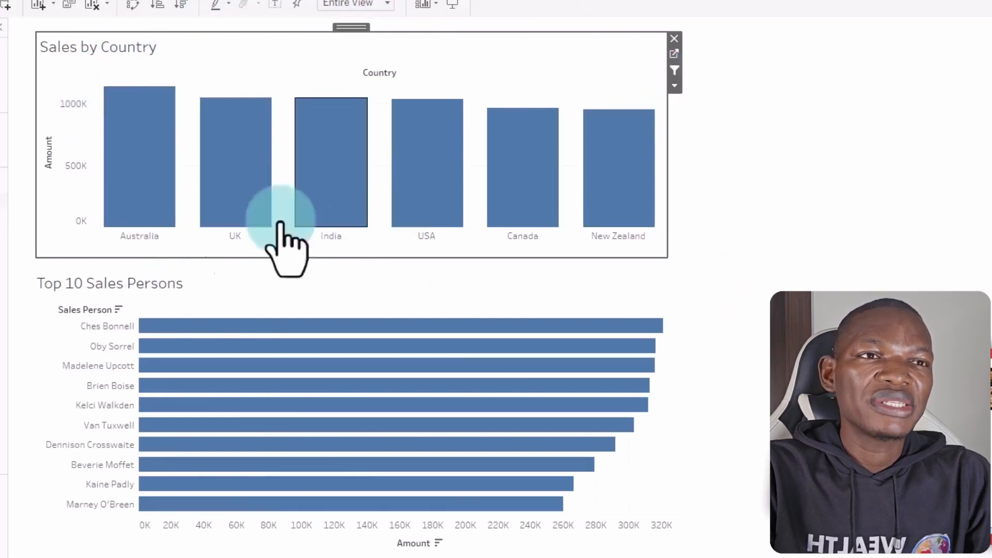
- Test the filter on Top 10 Sales Persons by selecting the Australia, India and Canada bars, and clear the selection
left_click(149, 189)
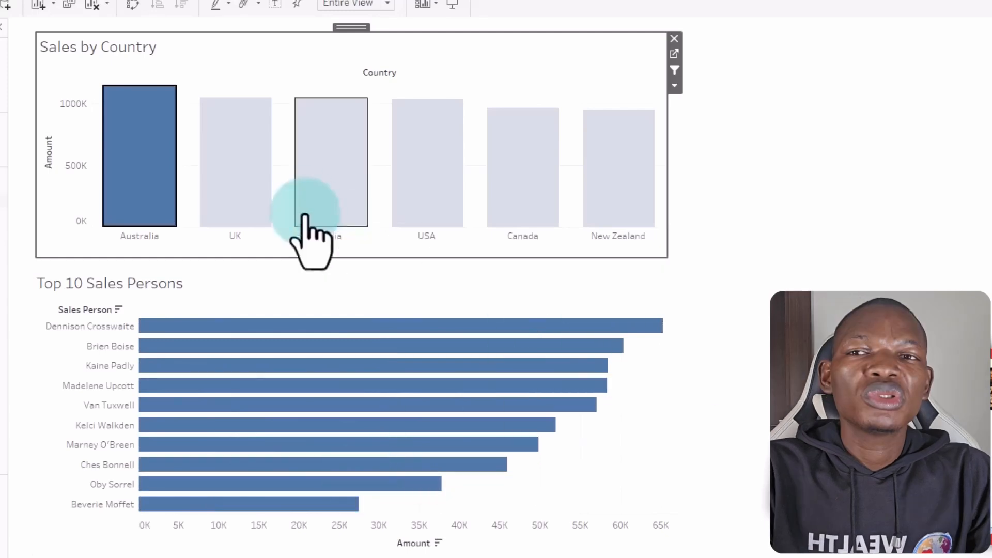
left_click(347, 184)
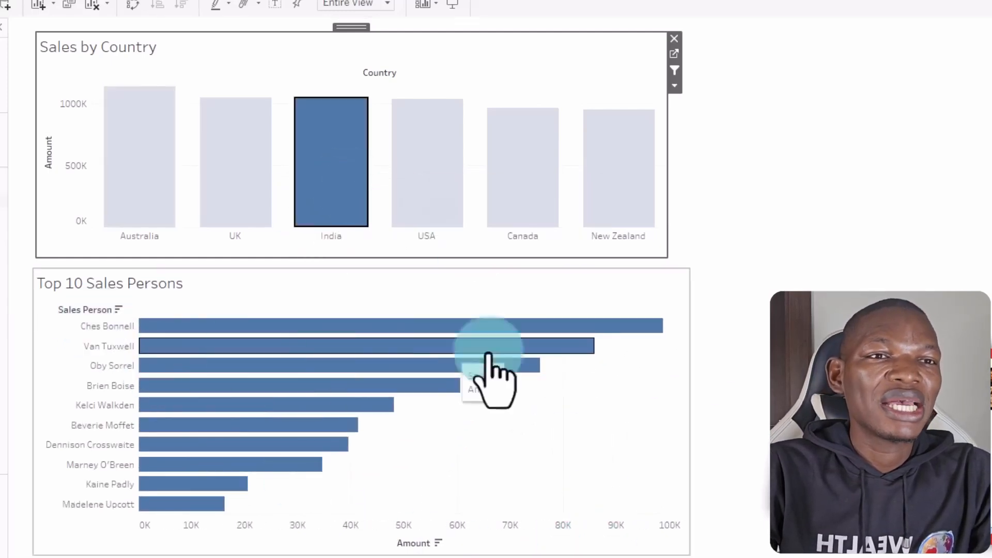
left_click(526, 203)
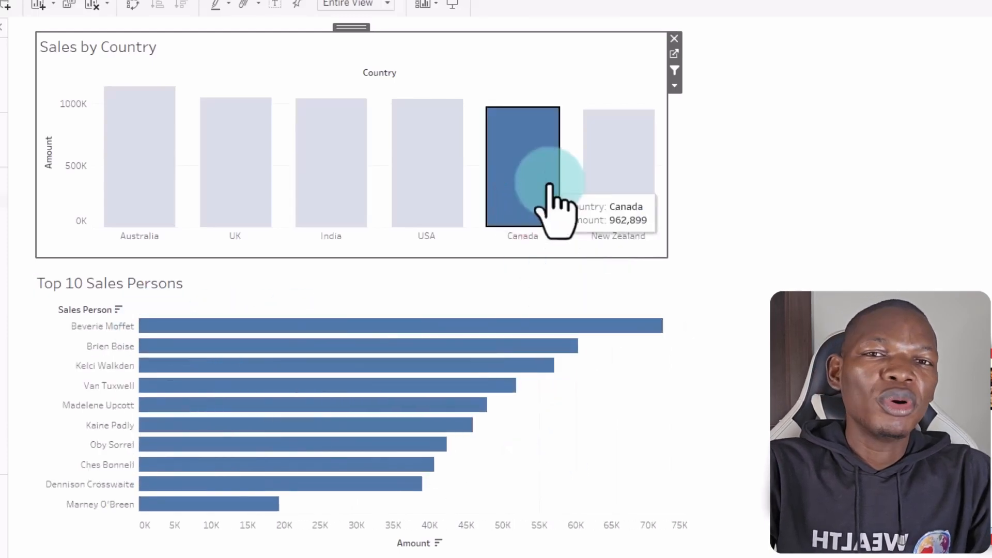
left_click(549, 186)
left_click(621, 271)
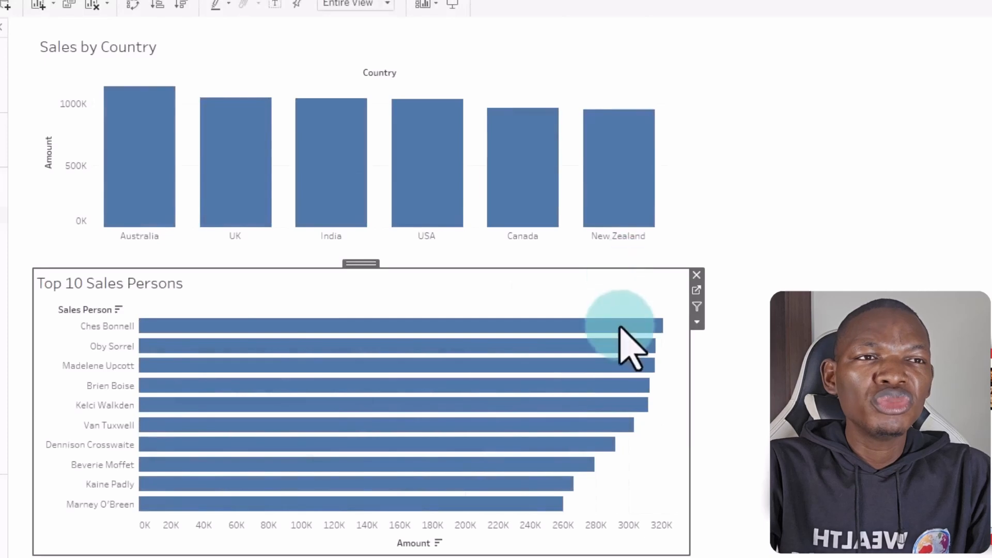
- Shift both charts down the dashboard to leave space above Sales by Country
left_click_drag(361, 263, 356, 139)
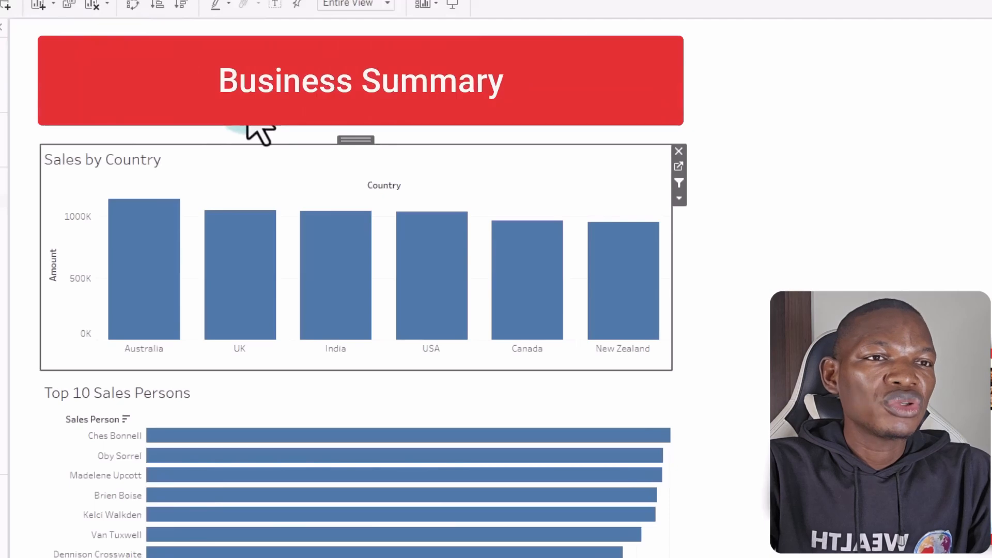
left_click_drag(247, 124, 247, 101)
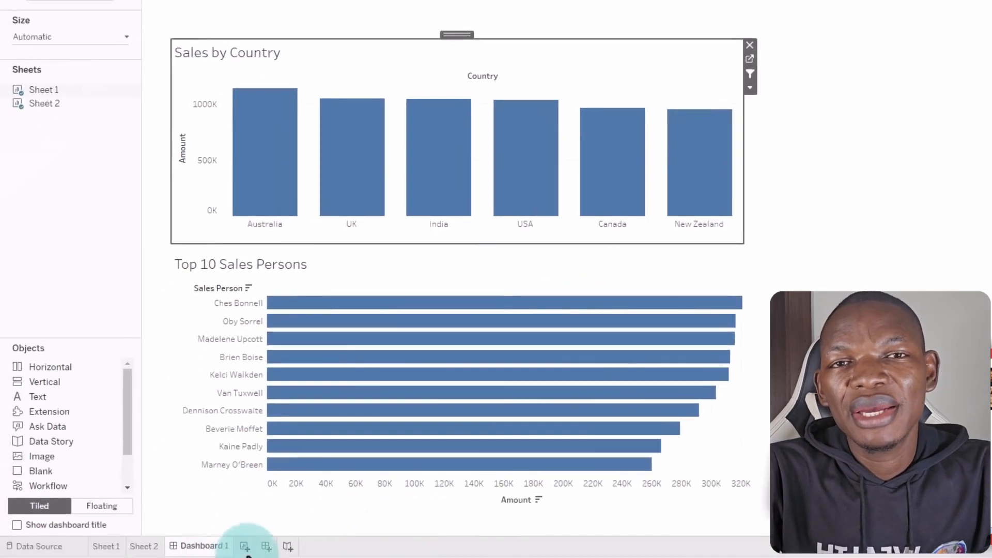
- Create a new worksheet and show Amount and Boxes Shipped in it as a text table
left_click(245, 548)
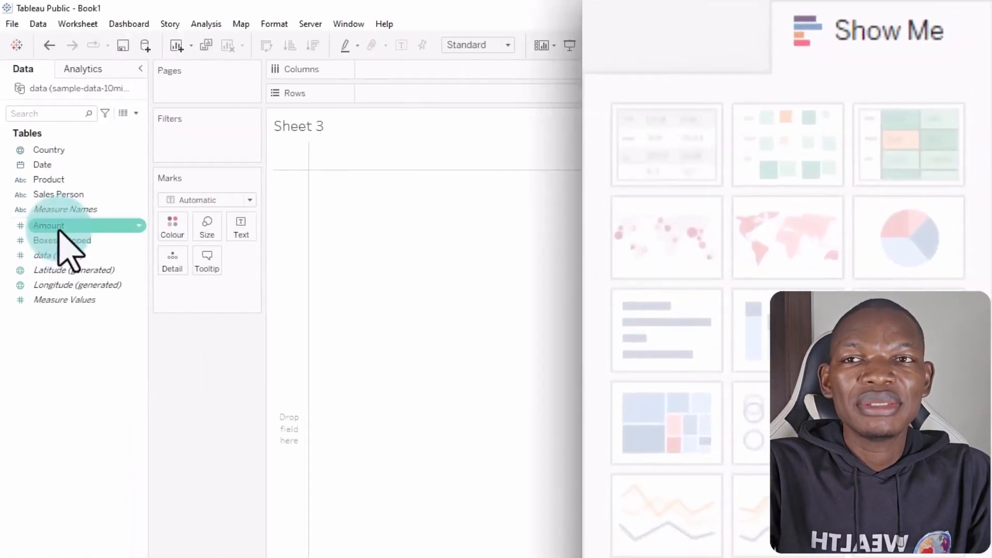
left_click_drag(58, 231, 360, 234)
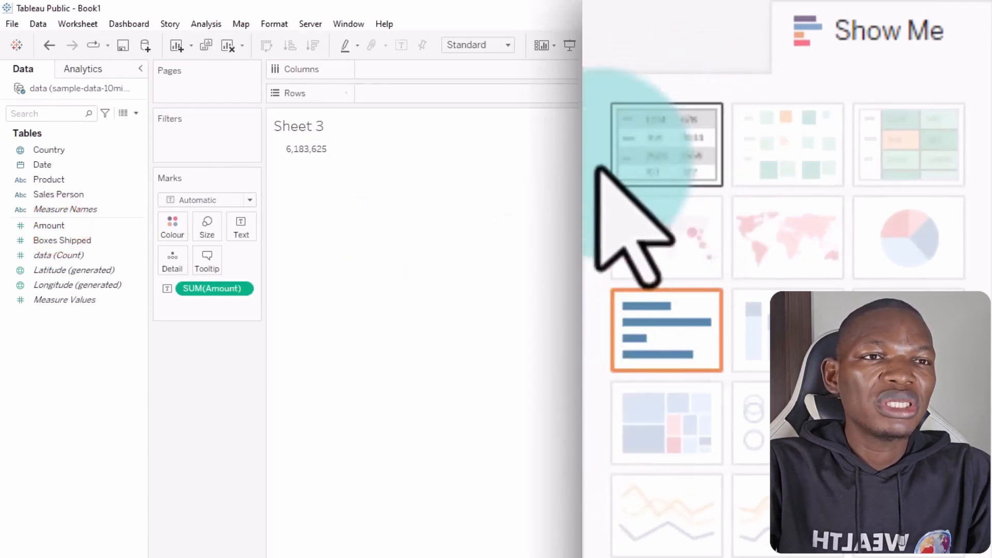
mouse_move(55, 240)
left_mouse_down()
mouse_move(304, 158)
mouse_move(314, 173)
left_mouse_up()
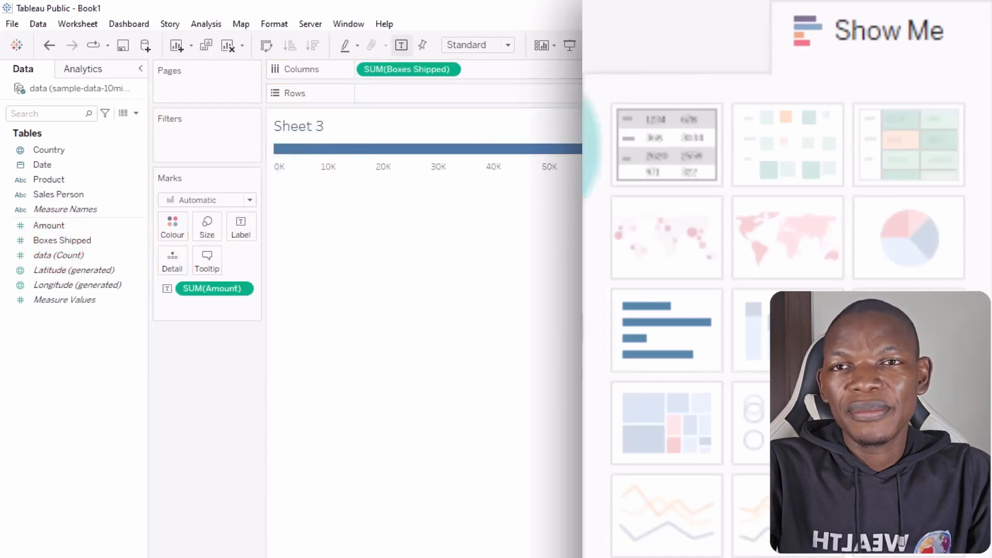
left_click(667, 145)
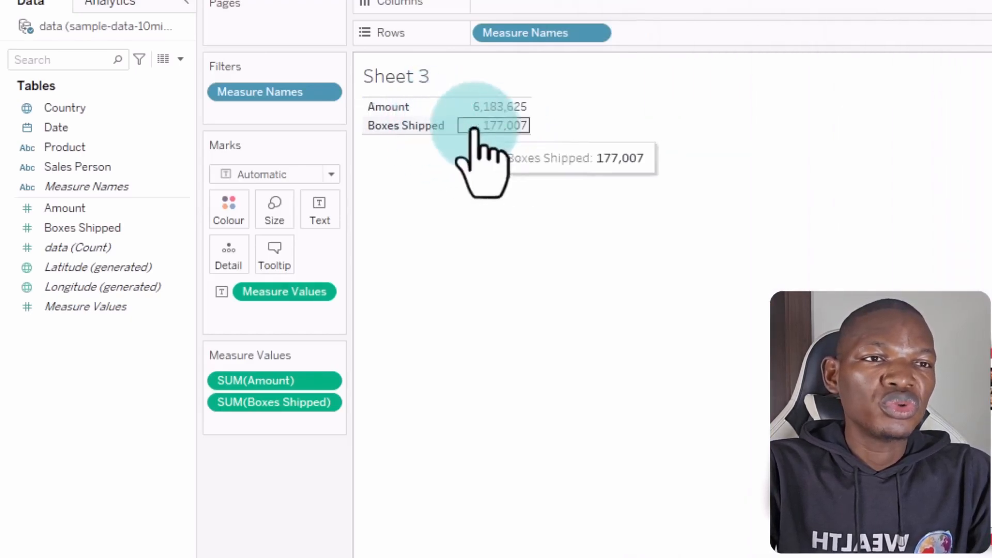
- Add the data (Count) field to the text table below Boxes Shipped
left_click(145, 110)
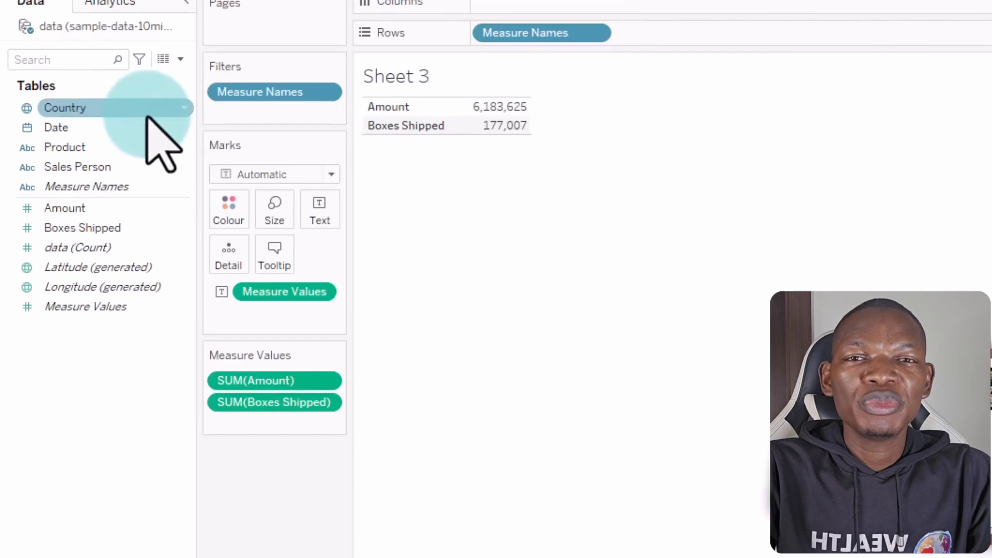
left_click(512, 296)
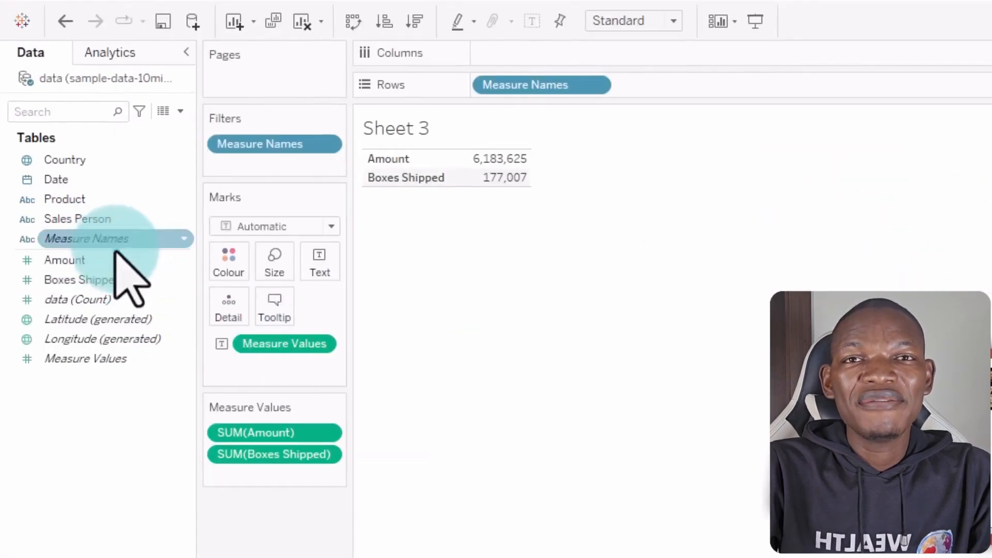
left_click(101, 304)
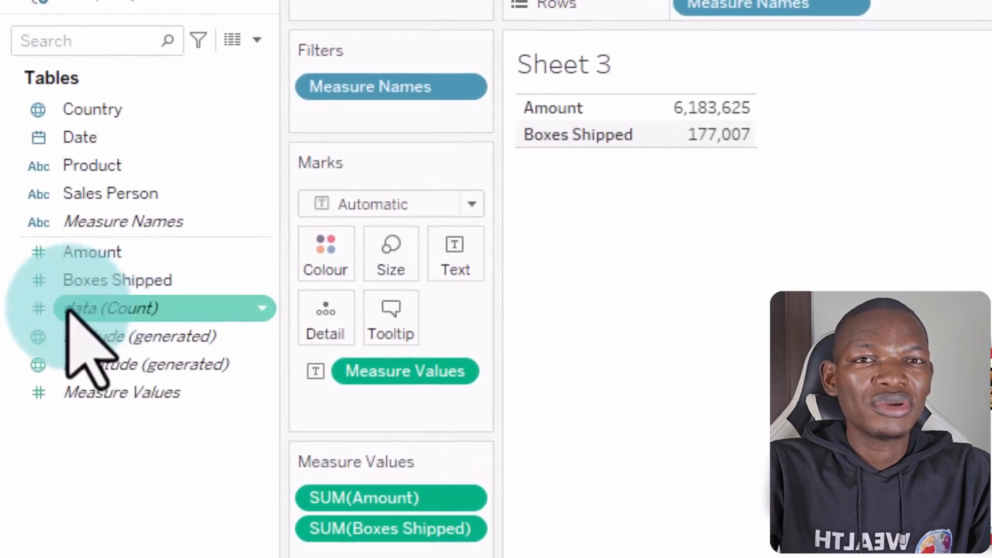
left_click_drag(116, 306, 590, 163)
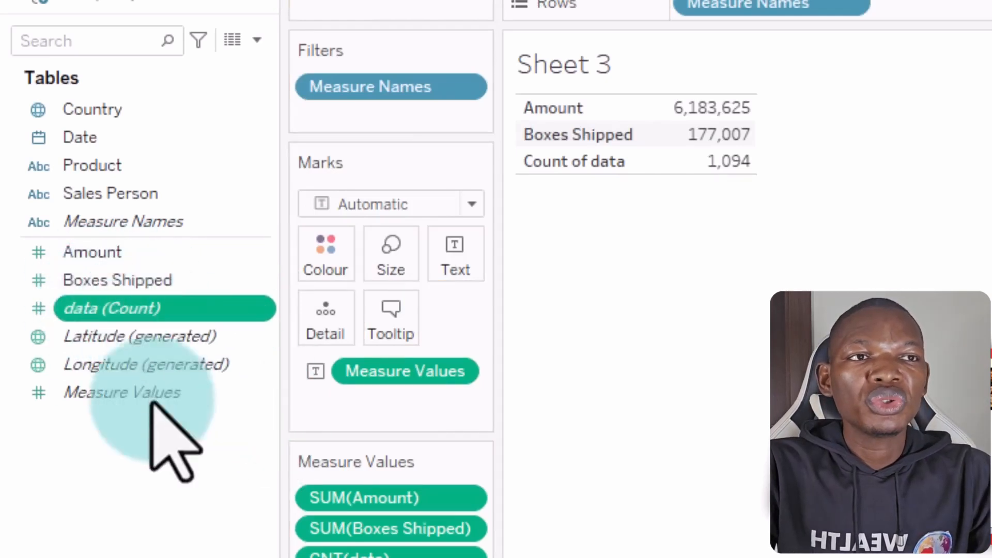
- Create a calculated field named "Shipment Count" with the formula COUNT([data]) and add it to the table
right_click(146, 310)
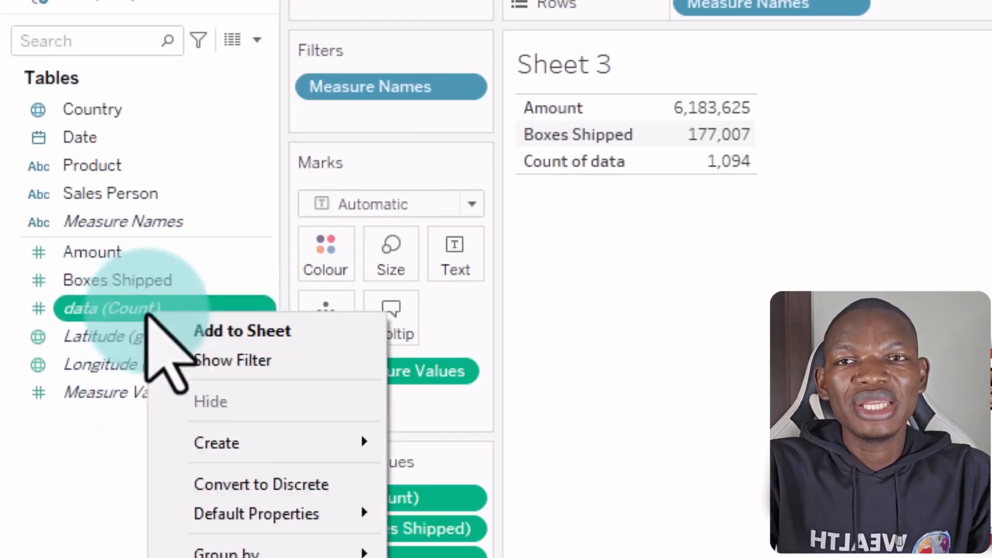
mouse_move(281, 449)
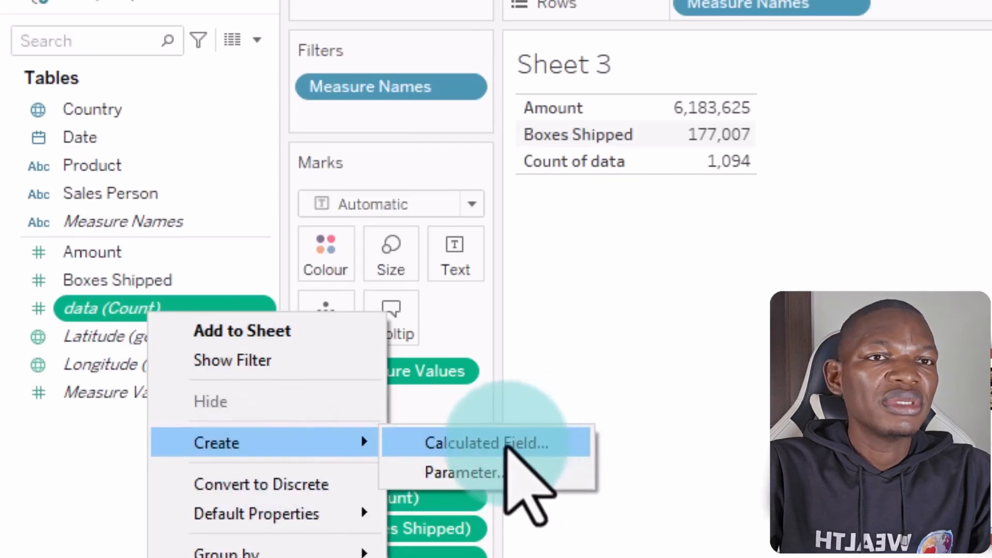
left_click(506, 443)
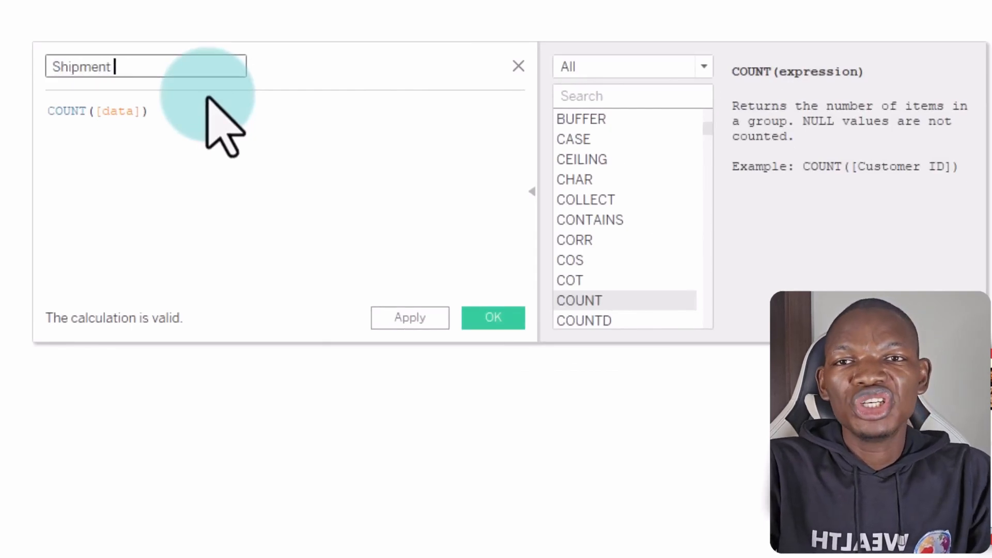
left_click(167, 109)
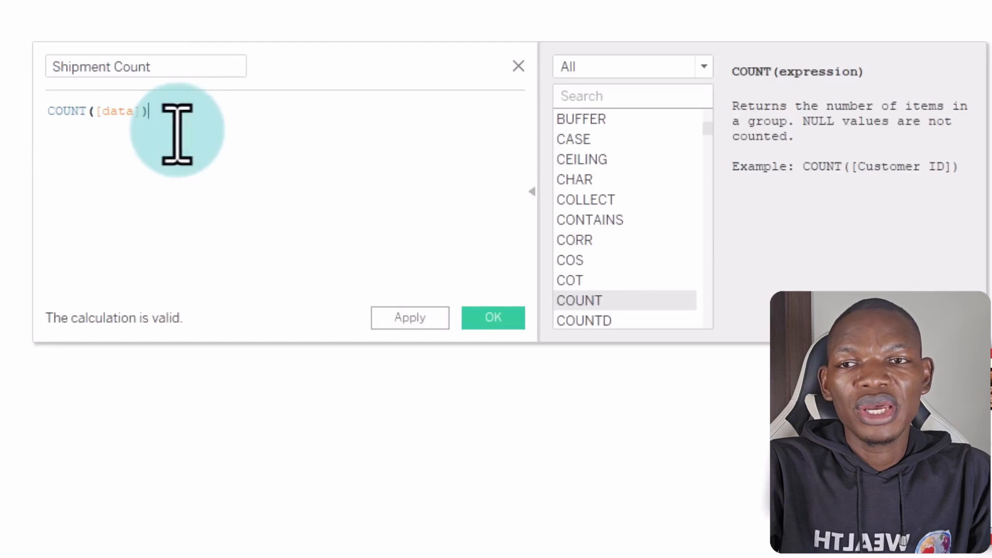
mouse_move(707, 128)
left_mouse_down()
mouse_move(698, 294)
mouse_move(709, 115)
left_mouse_up()
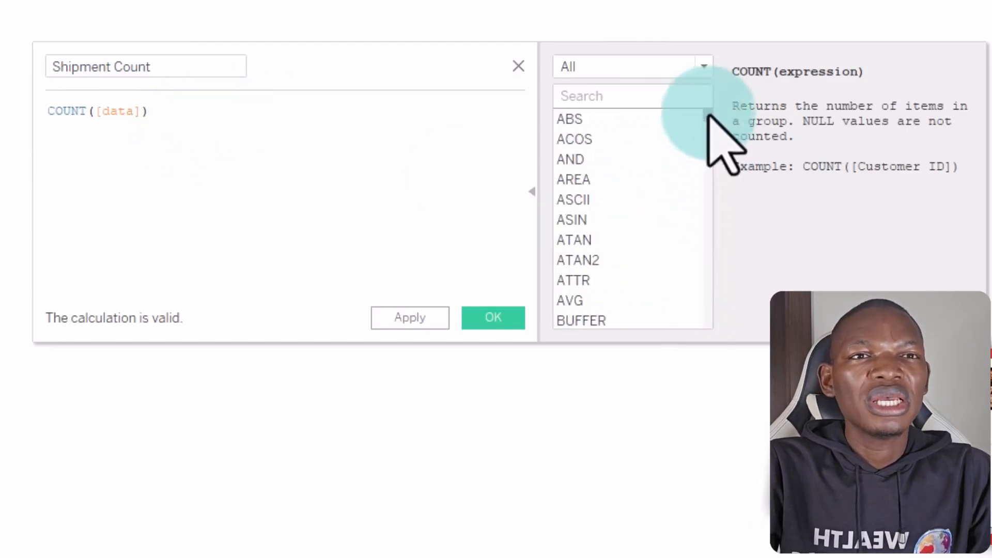
left_click(497, 318)
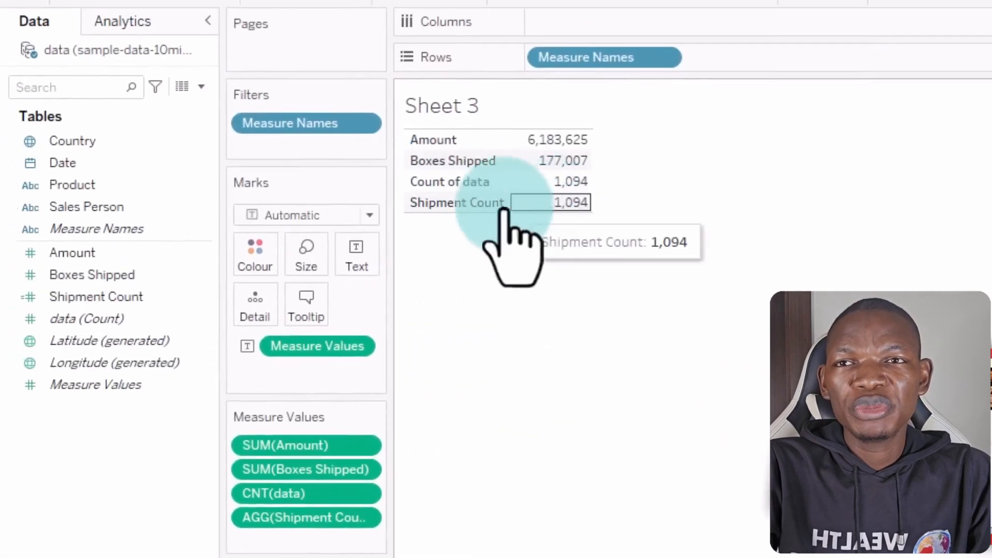
- Remove CNT(data) from the measure values and move Measure Names from Rows to Columns
left_click(363, 494)
left_click(346, 557)
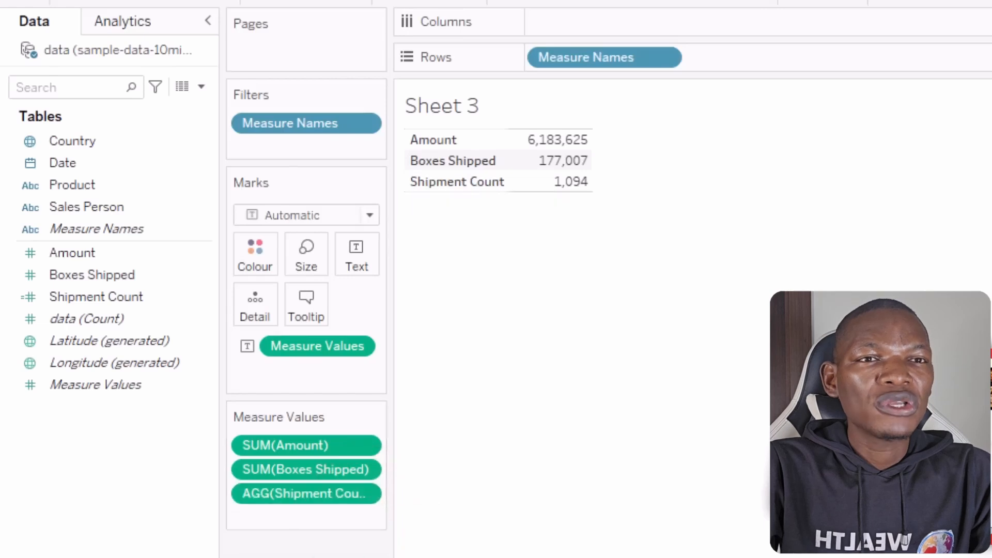
mouse_move(565, 161)
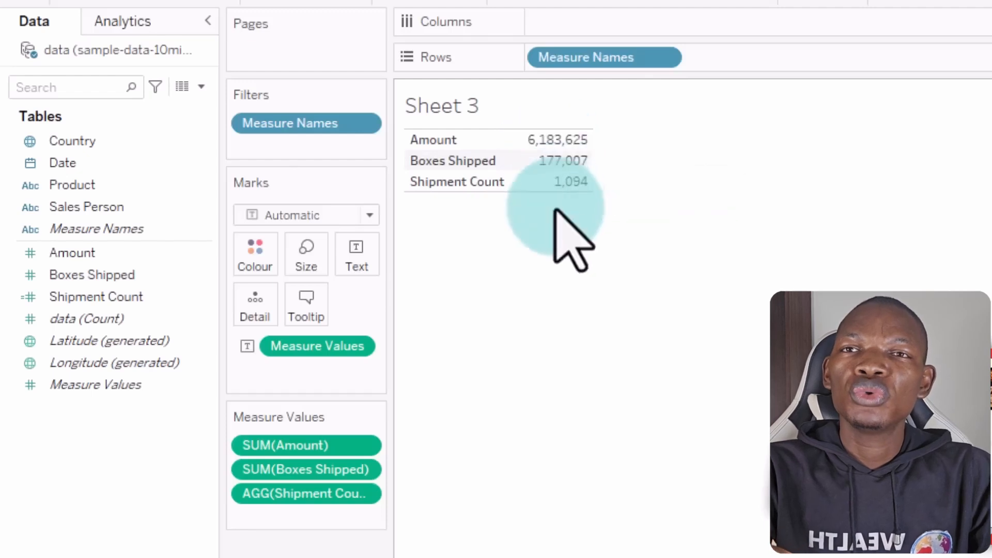
left_click_drag(584, 60, 618, 30)
mouse_move(455, 185)
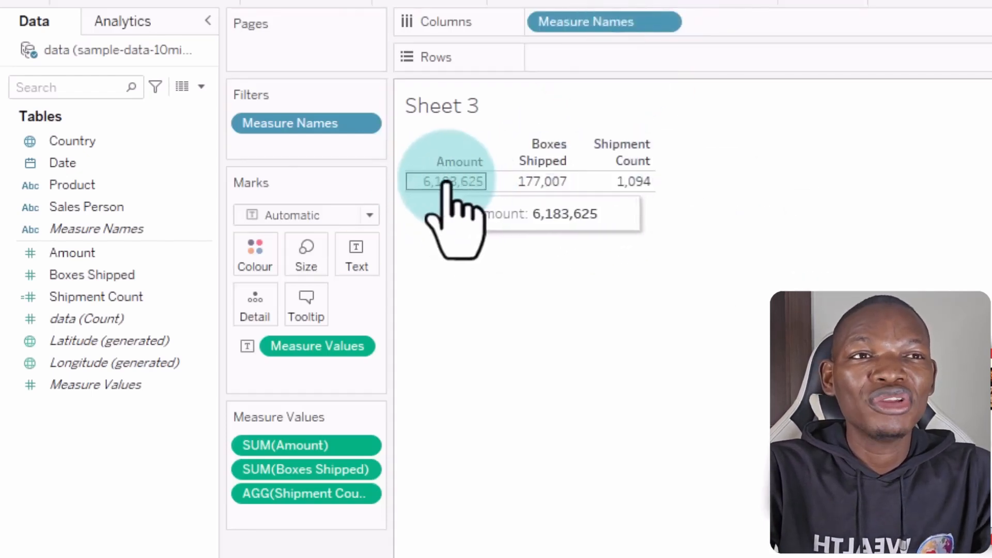
- Replace the title text of Sheet 3 with "Business Summary"
double_click(414, 106)
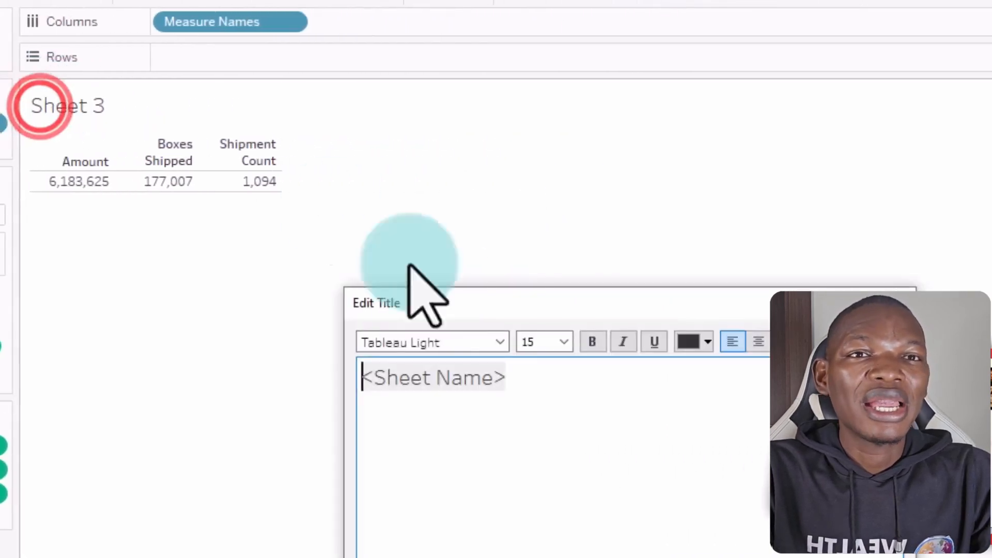
left_click(558, 390)
key("ctrl+a")
type("Bus")
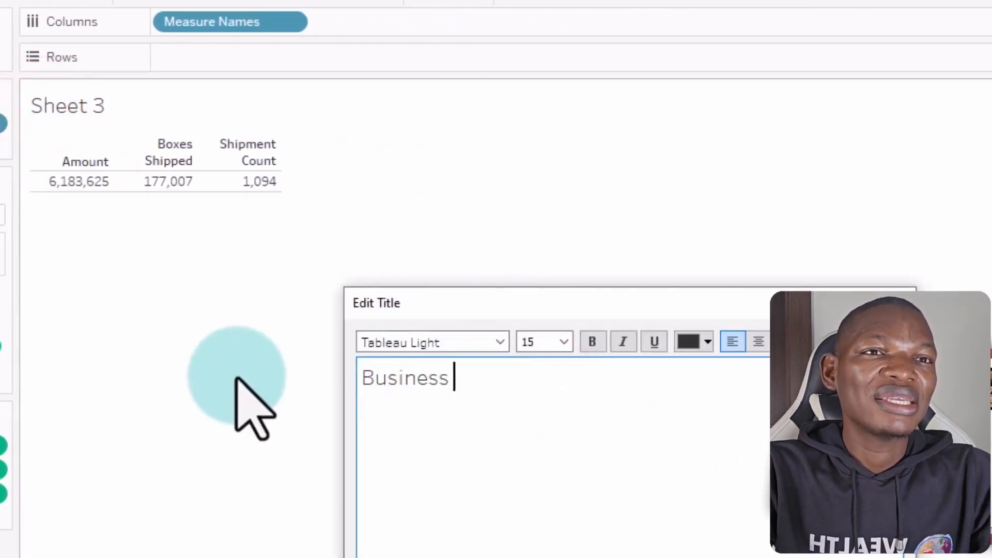
type("iness Summary")
- Make the "Business Summary" title bold and blue, and apply the title changes
left_click_drag(594, 383, 310, 365)
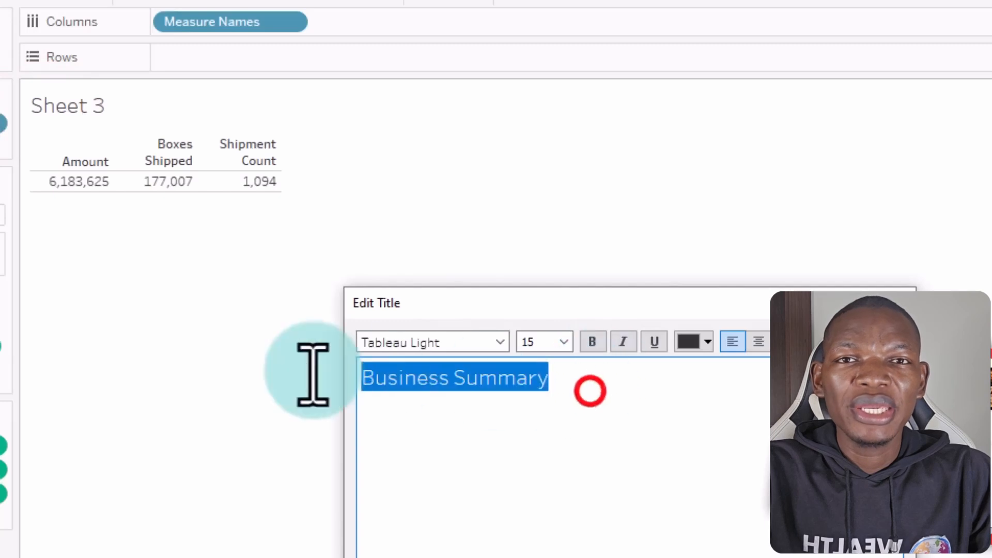
left_click(592, 342)
left_click_drag(590, 390, 310, 376)
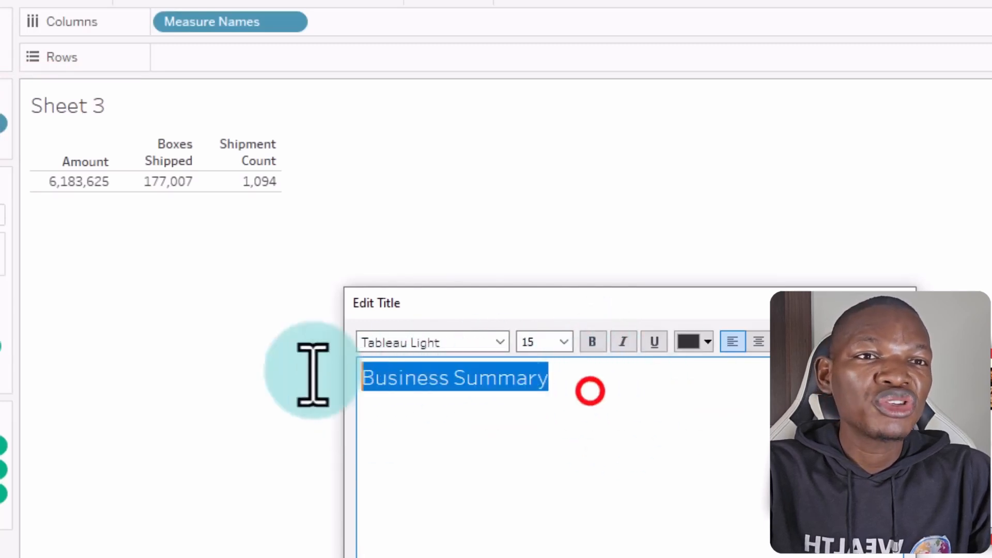
left_click(592, 342)
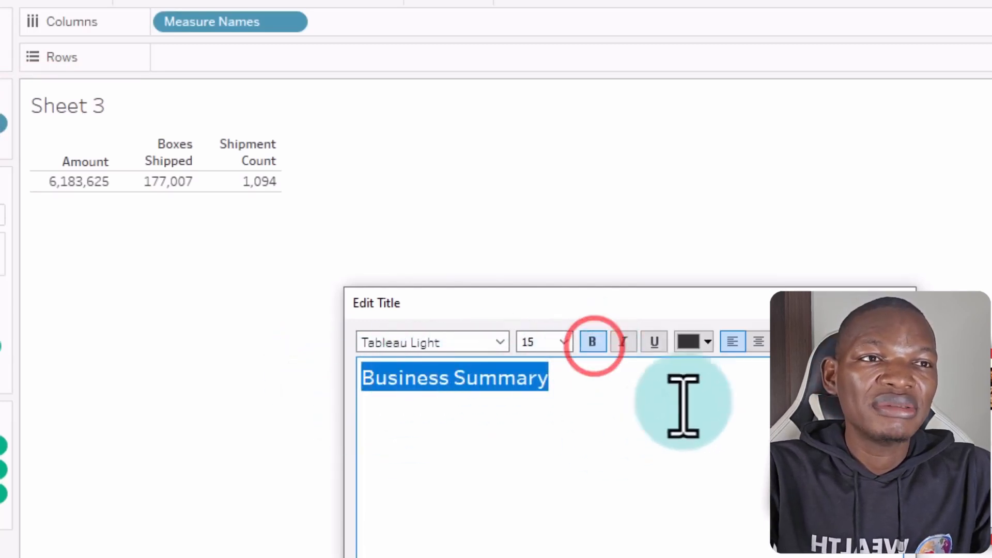
left_click(705, 342)
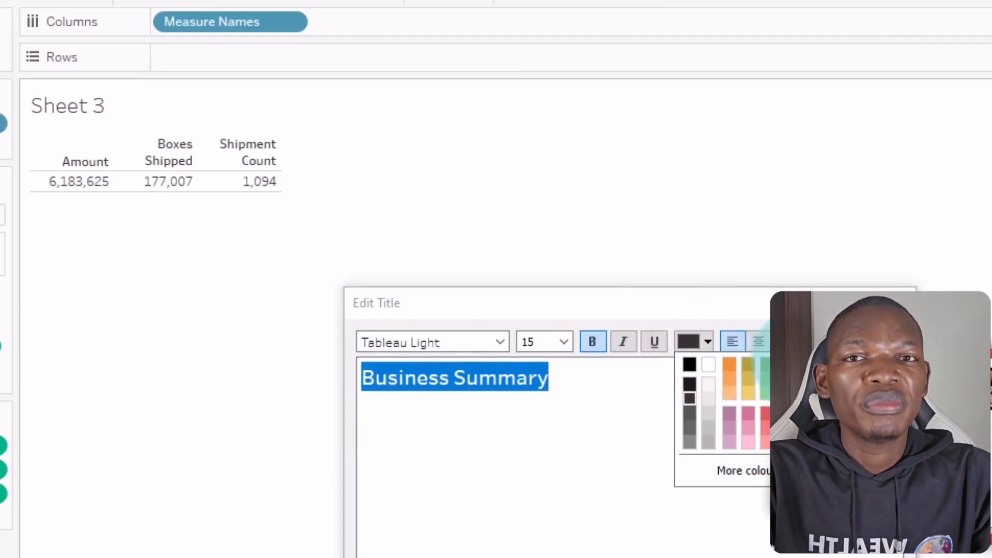
left_click(804, 364)
left_click(704, 557)
left_click(476, 401)
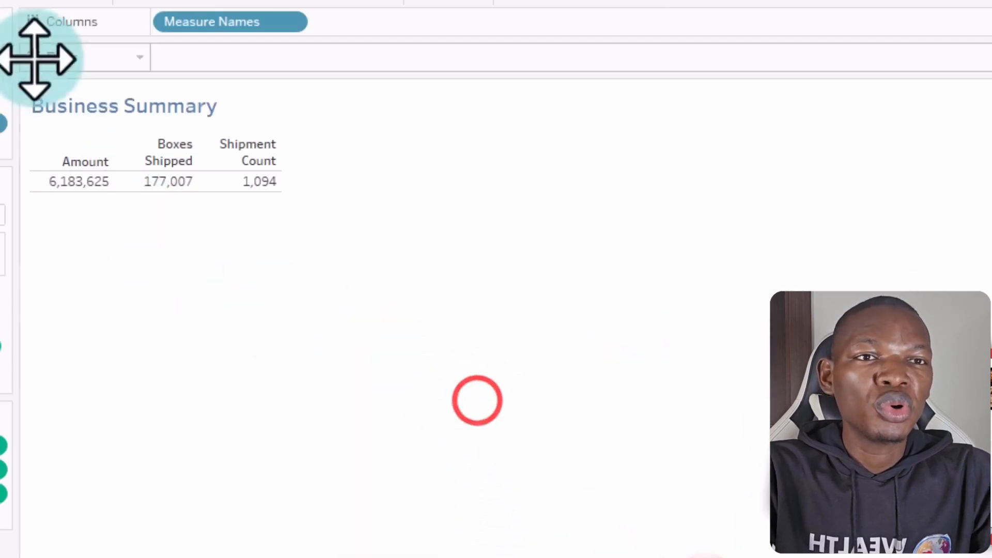
- Return to Dashboard 1 and place Sheet 3 in the space above Sales by Country
left_click(264, 370)
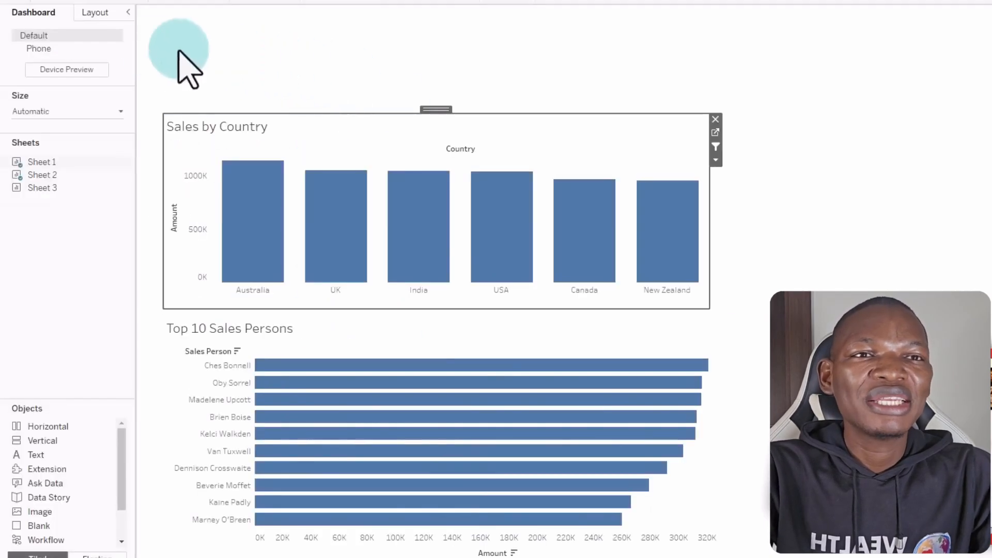
mouse_move(43, 189)
left_click_drag(44, 190, 288, 78)
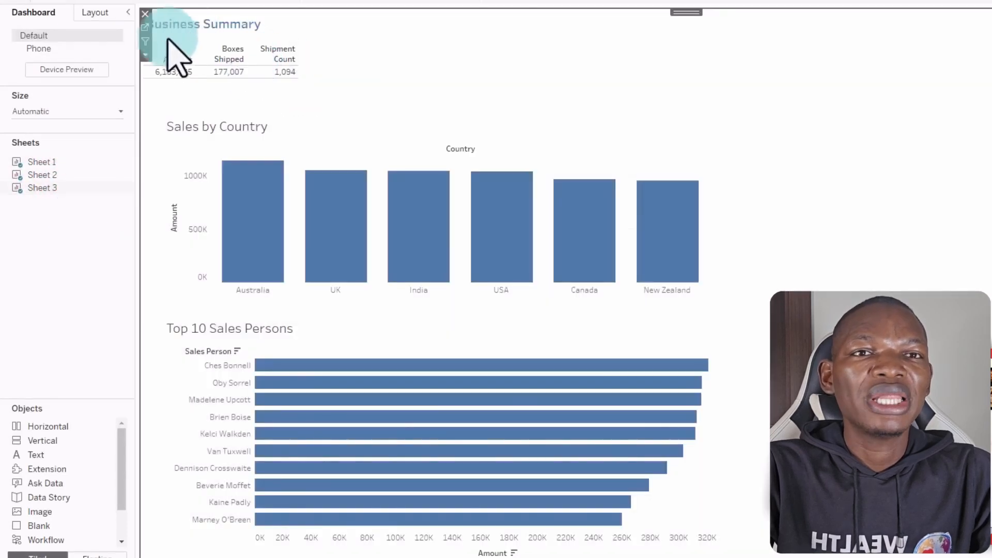
- Make the Business Summary sheet floating and resize it to span the width above the Sales by Country chart
left_click(146, 55)
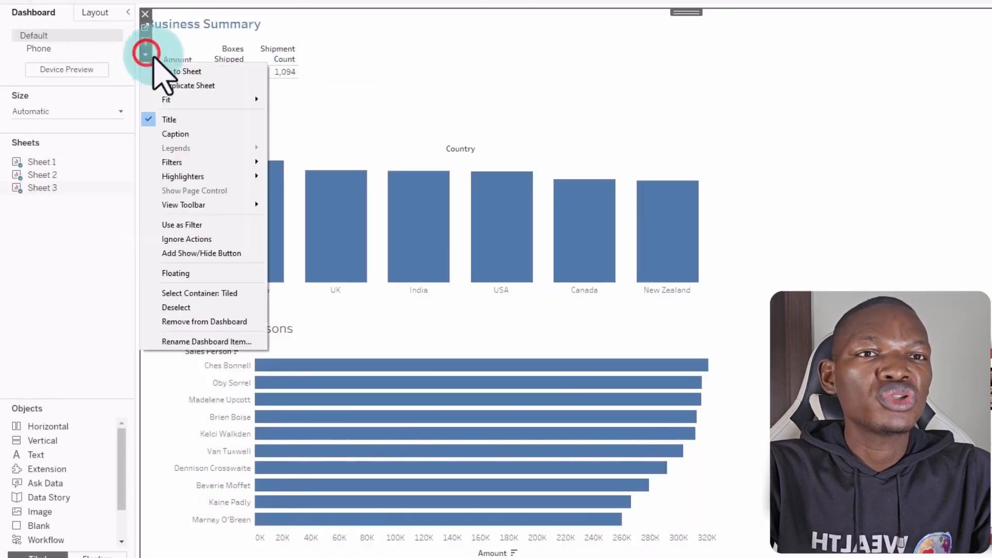
left_click(215, 274)
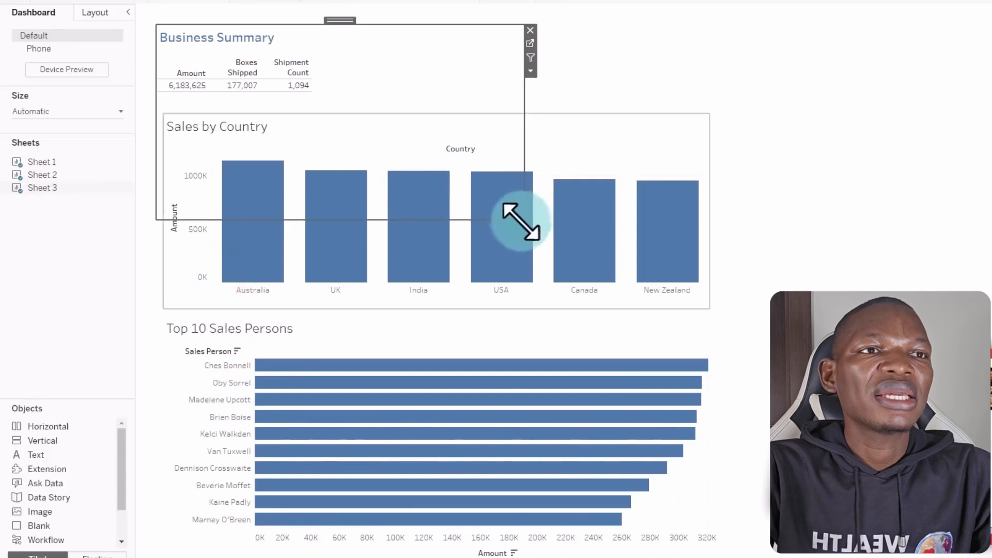
left_click_drag(521, 221, 713, 106)
- Fit the Business Summary table to the entire view of its dashboard frame
left_click(717, 64)
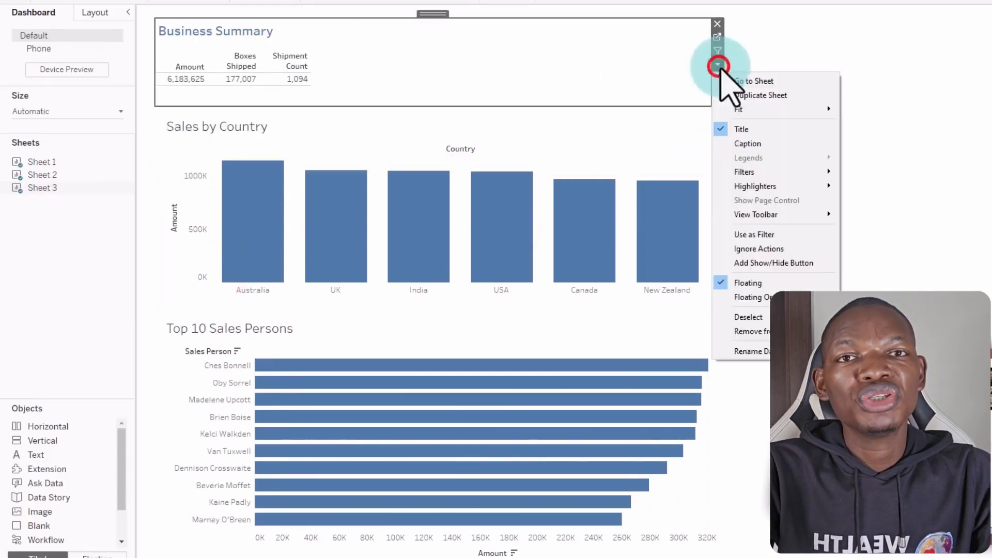
mouse_move(748, 110)
left_click(893, 151)
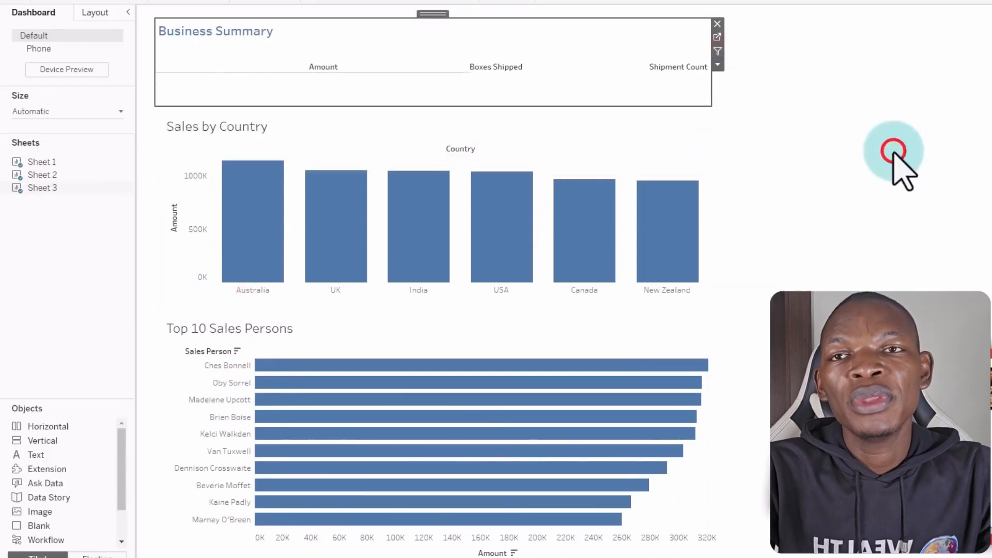
left_click(804, 140)
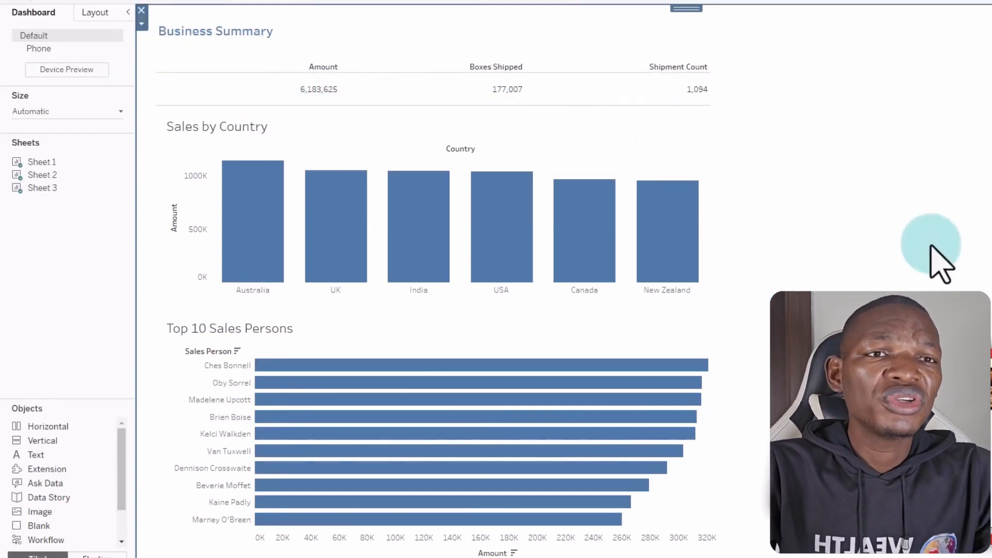
- Test the Sales by Country filter by selecting Australia, UK and India in turn, and clear the selection
left_click(243, 261)
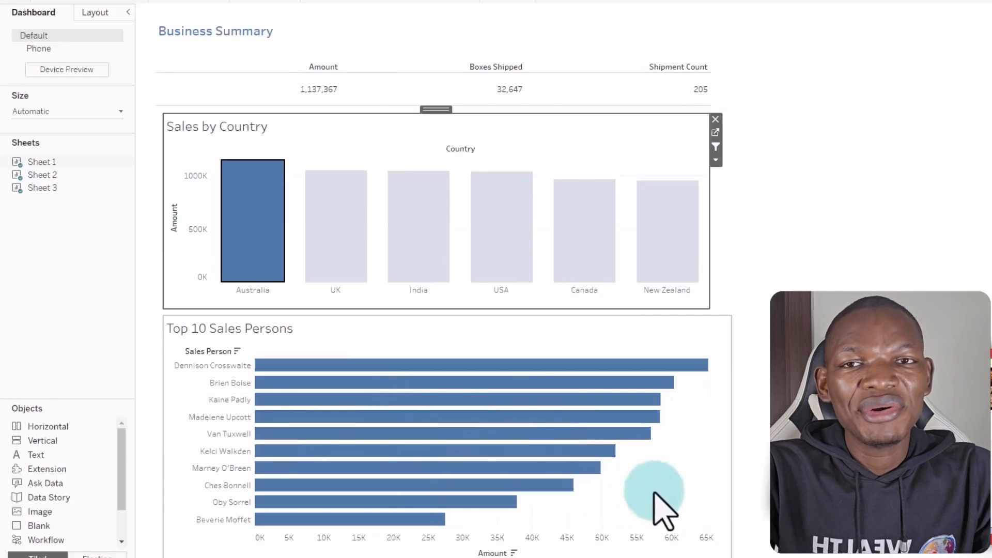
left_click(317, 255)
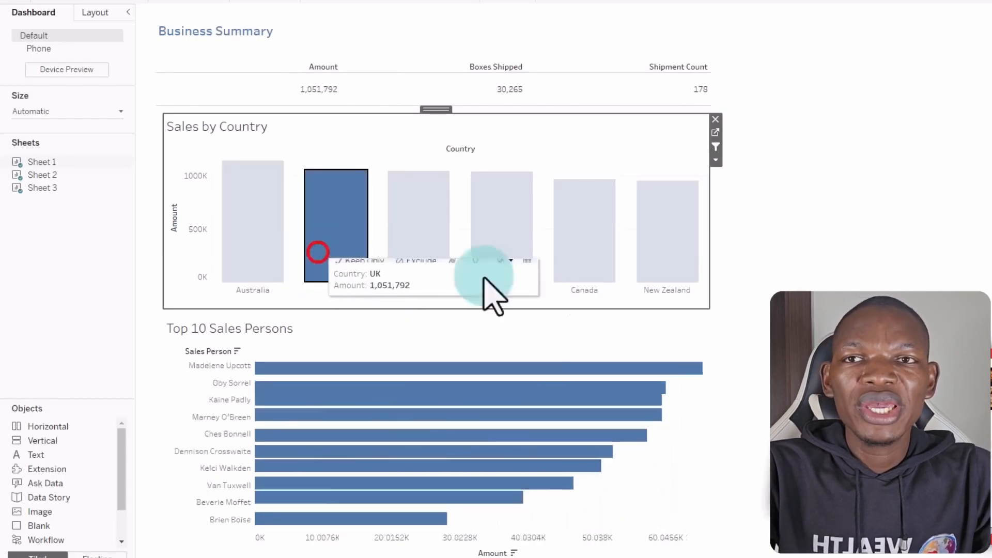
left_click(395, 236)
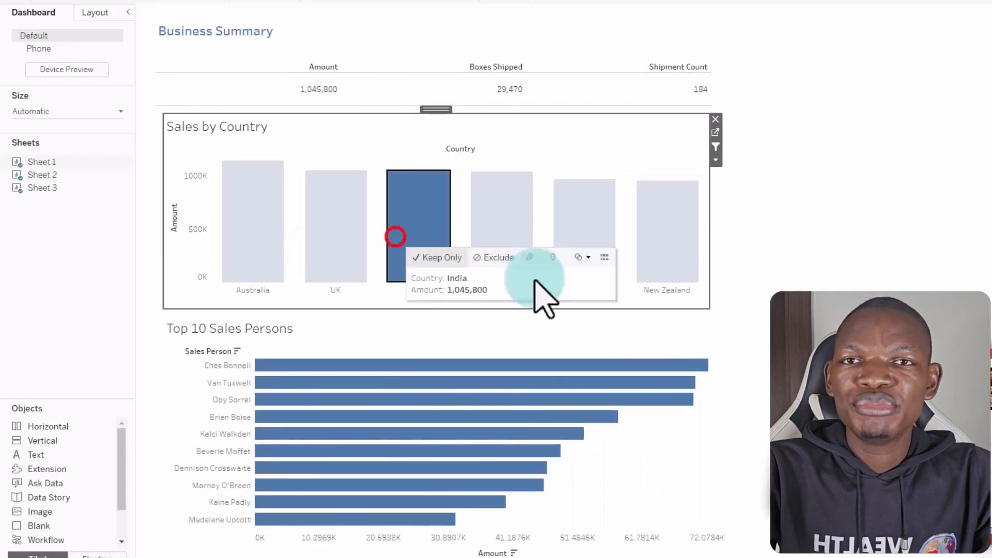
left_click(438, 243)
left_click(935, 255)
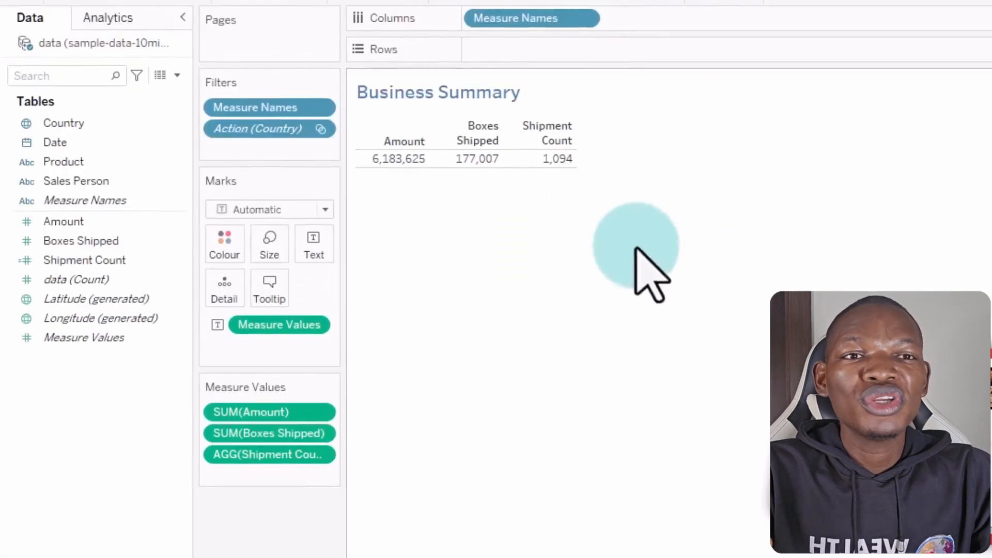
- In the Business Summary worksheet, set the font size of the Measure Values to 16
right_click(492, 161)
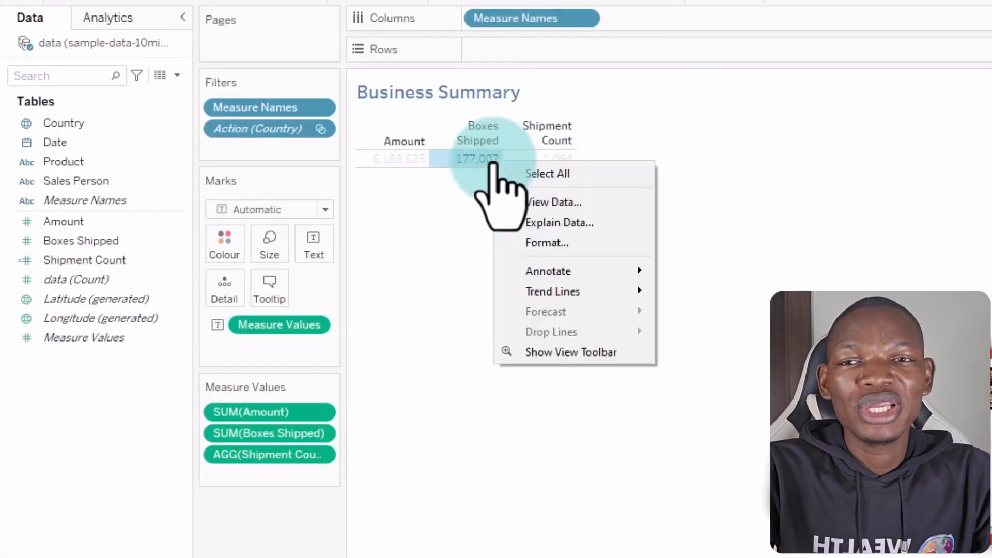
left_click(599, 244)
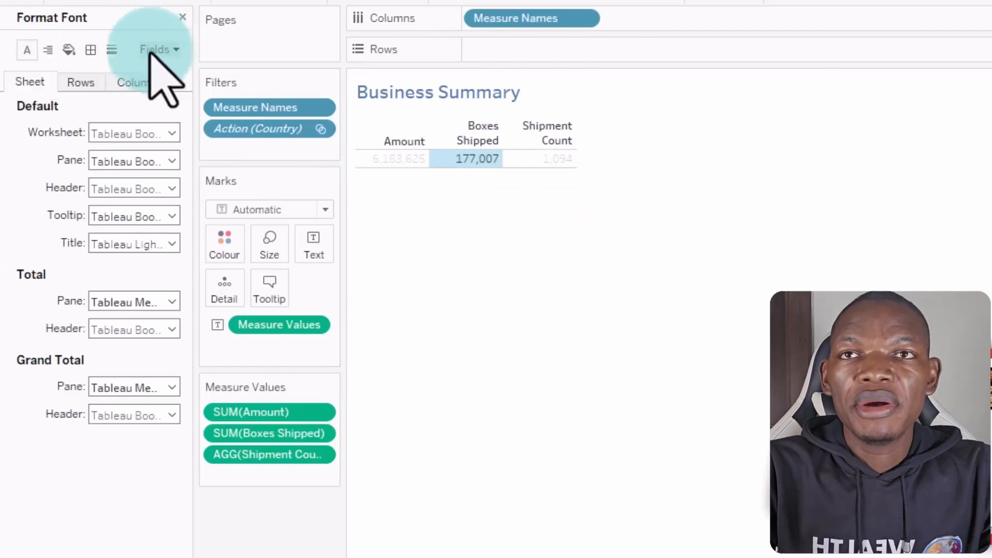
left_click(170, 49)
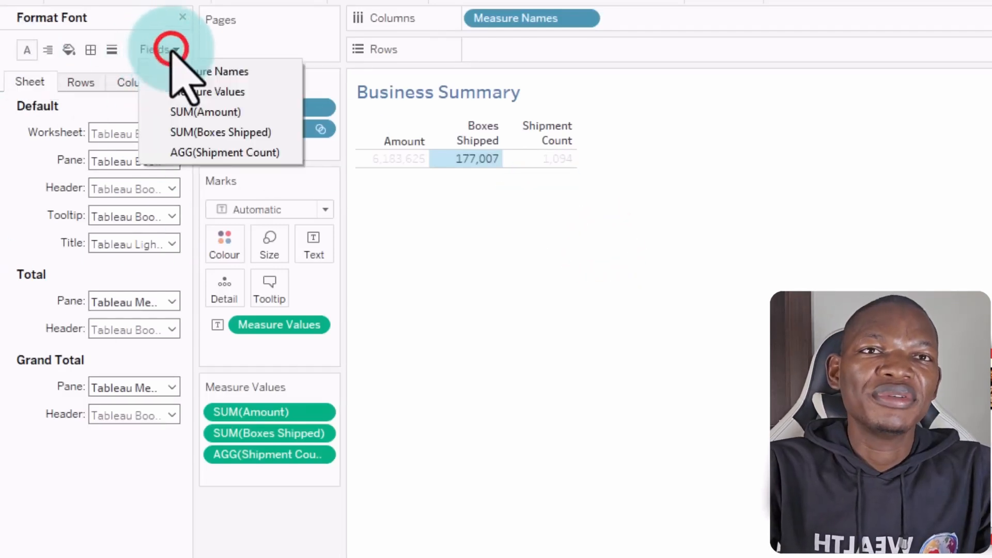
left_click(219, 89)
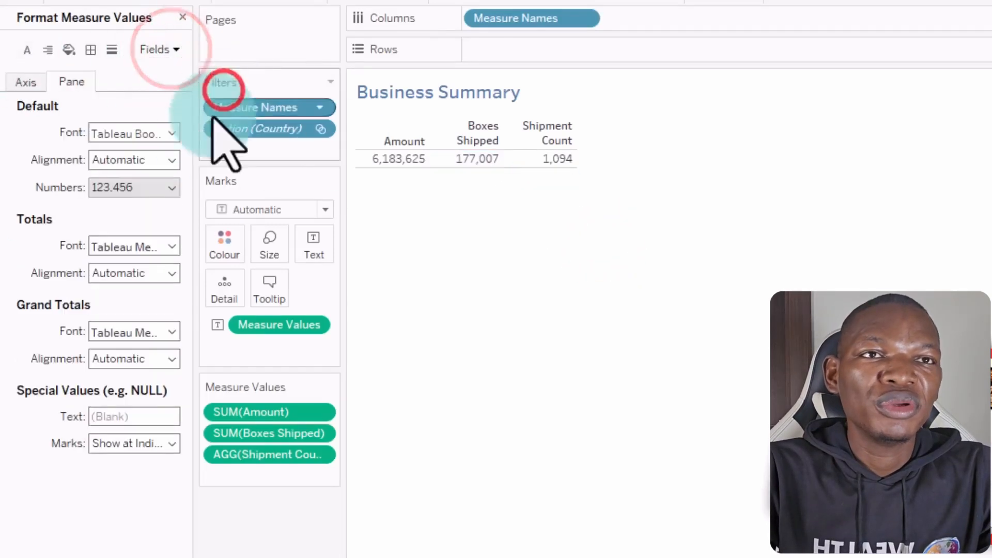
left_click(171, 134)
left_click(135, 185)
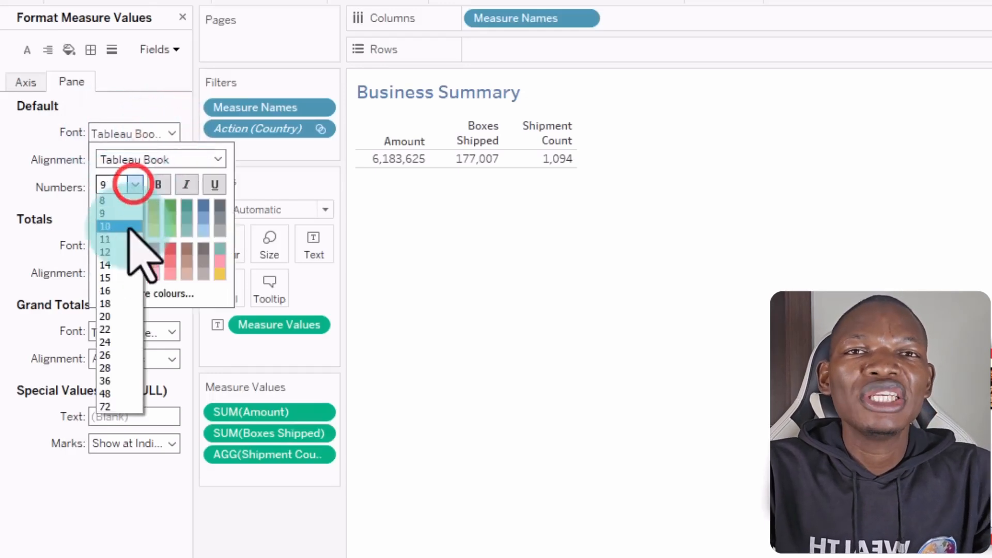
left_click(109, 291)
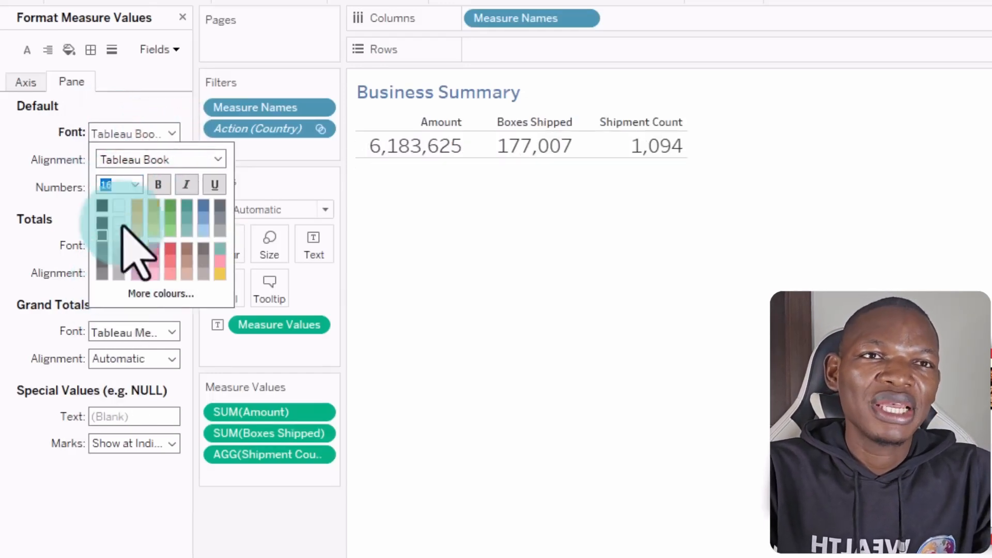
- Set the Measure Values font to Tableau Semibold
left_click(218, 160)
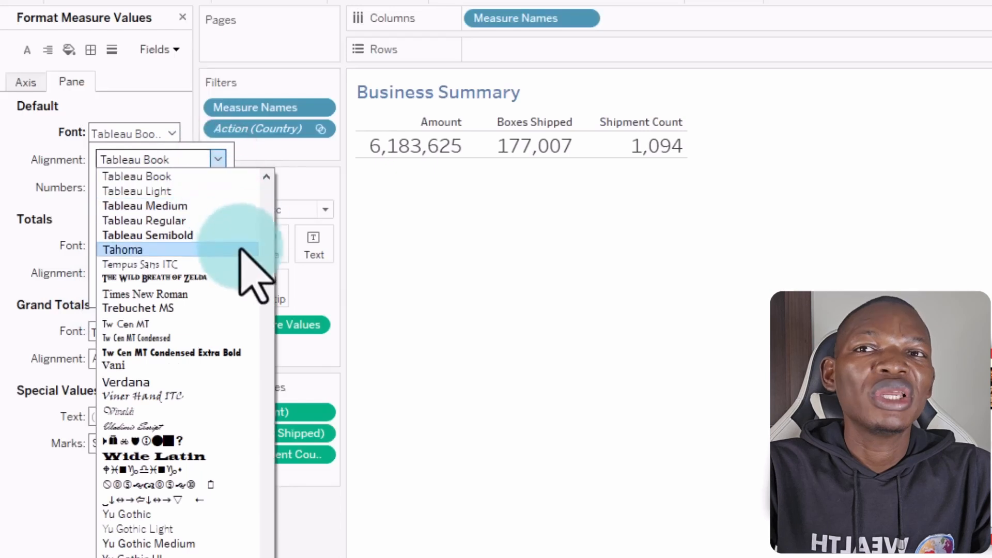
left_click(197, 235)
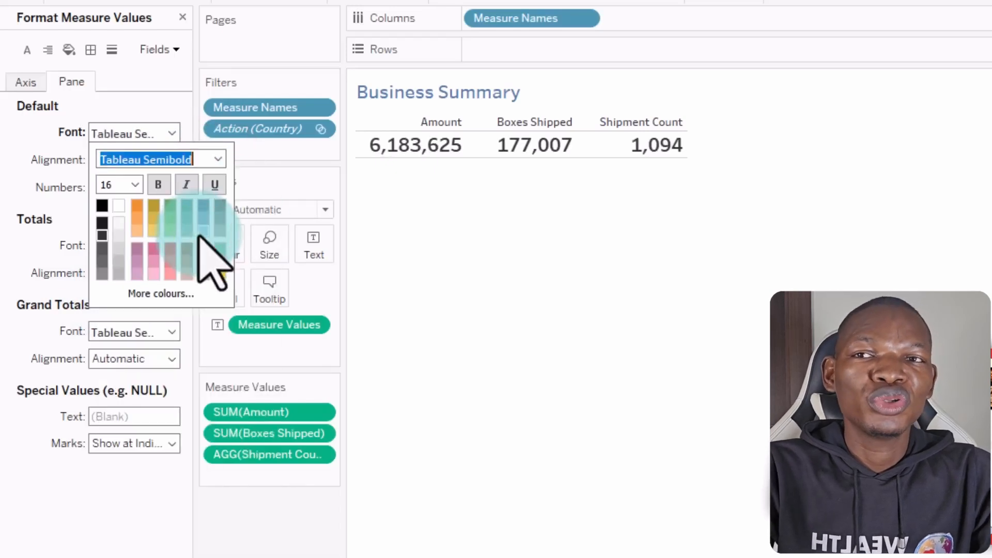
left_click(181, 118)
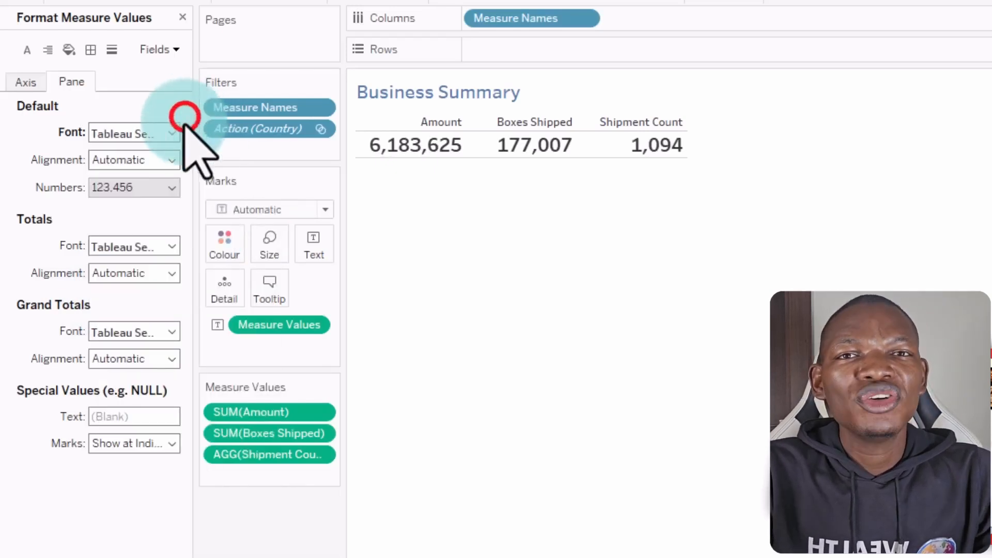
- Format SUM(Amount) as custom currency with a dollar sign and no decimal places, and check it on the dashboard
left_click(404, 164)
left_click(343, 398)
left_click(320, 412)
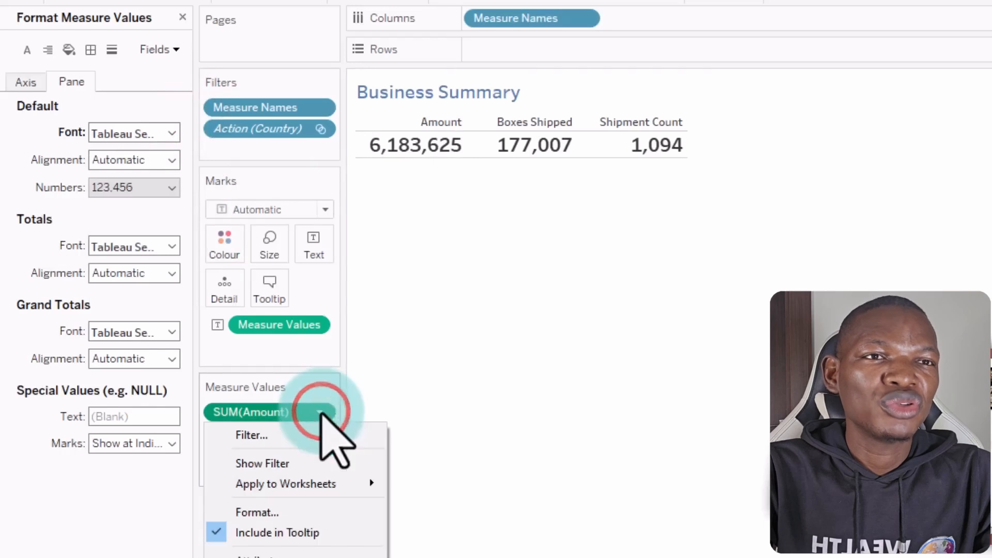
left_click(306, 515)
left_click(164, 131)
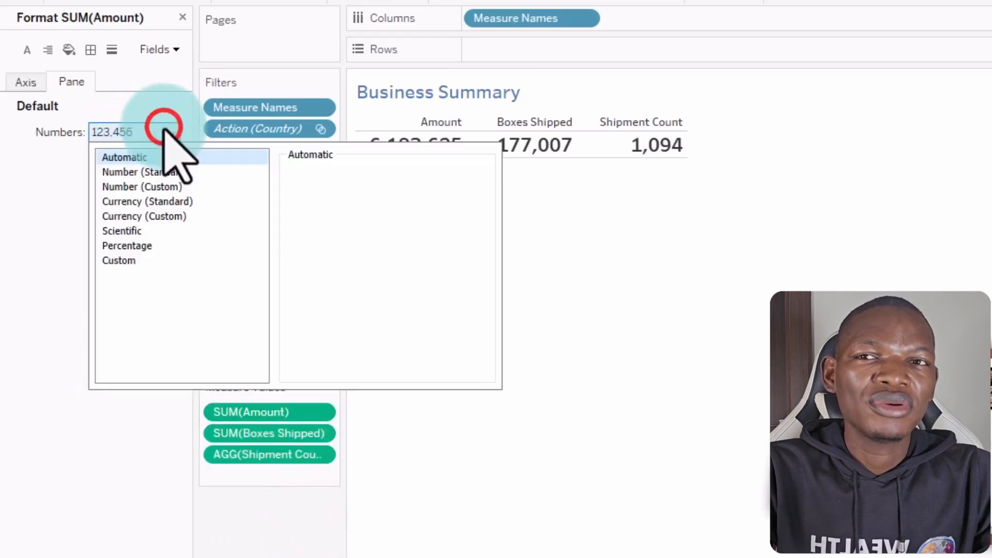
left_click(147, 201)
left_click(144, 216)
left_click(333, 194)
left_click(571, 269)
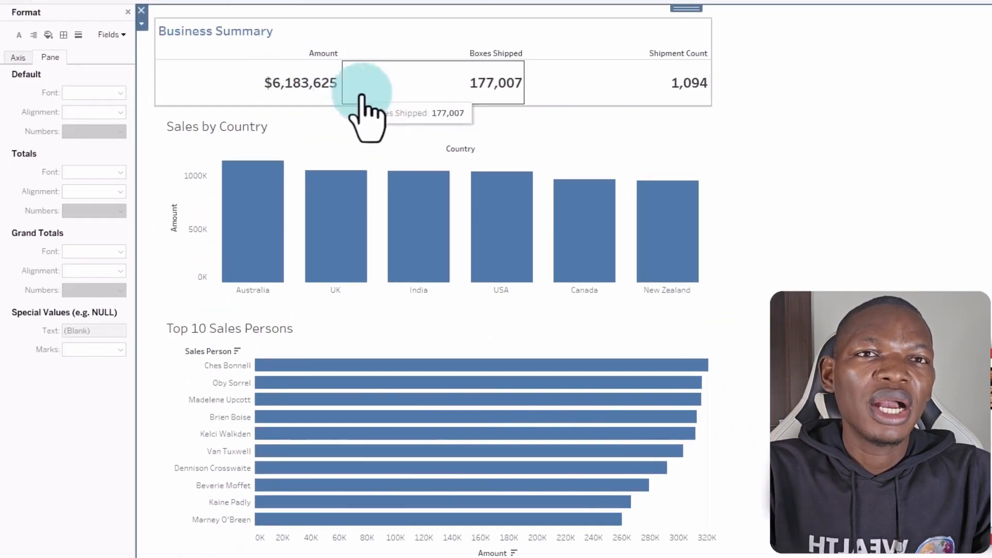
left_click(292, 87)
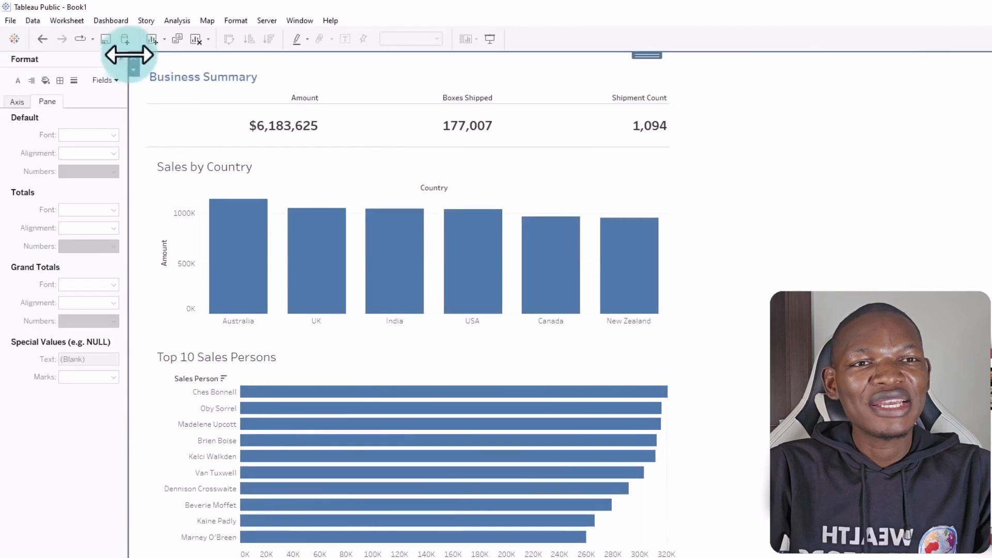
- Save the workbook to Tableau Public with the title "Our first report"
left_click(109, 42)
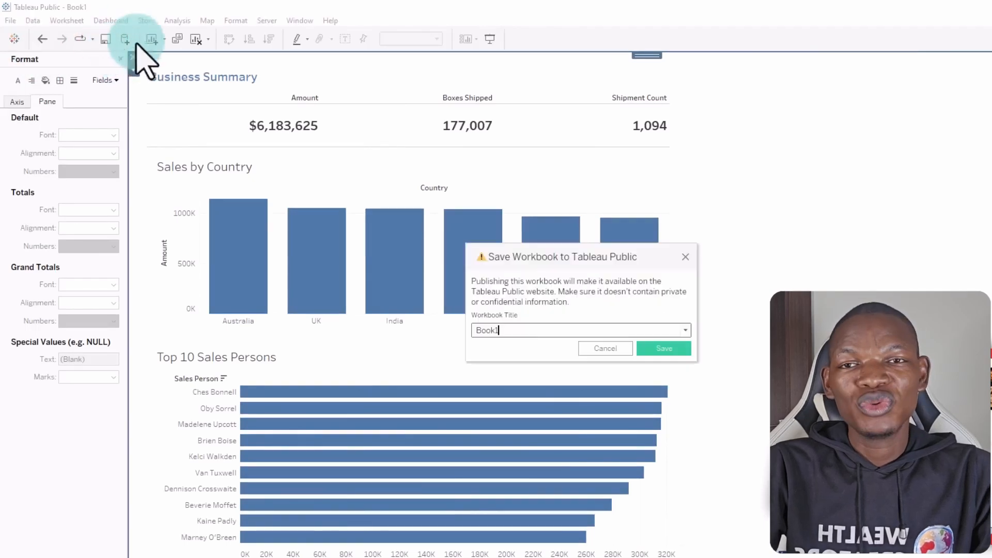
left_click(517, 330)
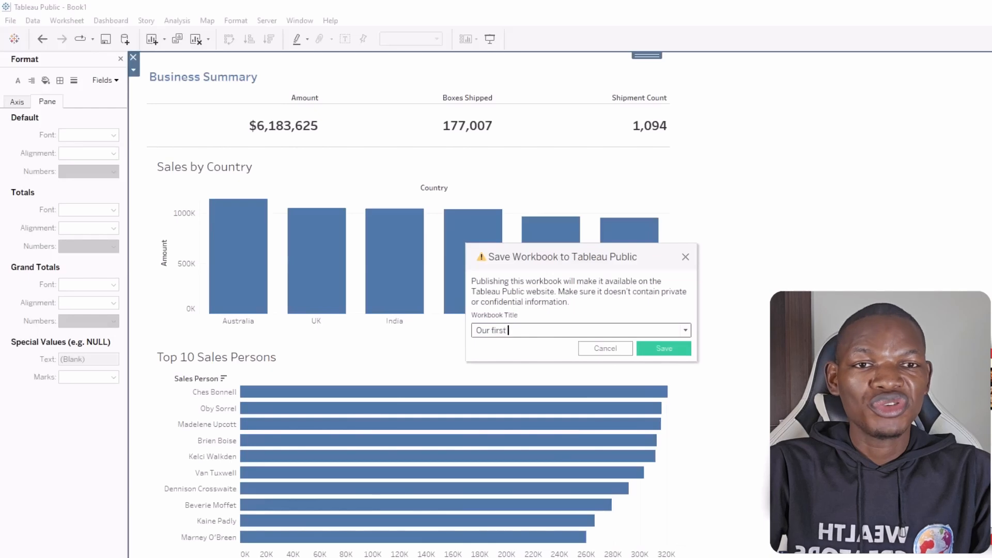
left_click(665, 349)
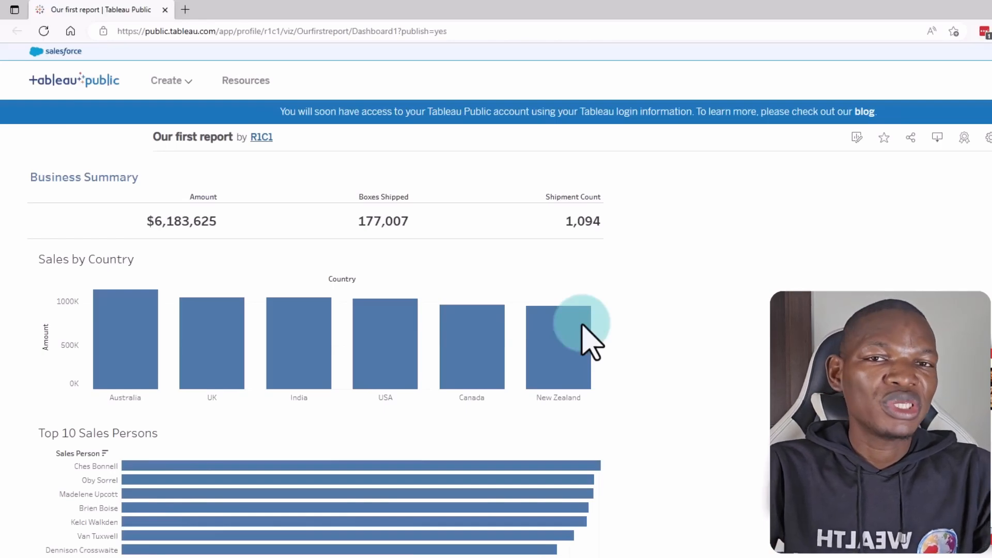
- Examine the published dashboard in the browser and test its country filter by selecting and clearing UK and India
scroll(583, 346, "down", 5)
scroll(195, 206, "up", 3)
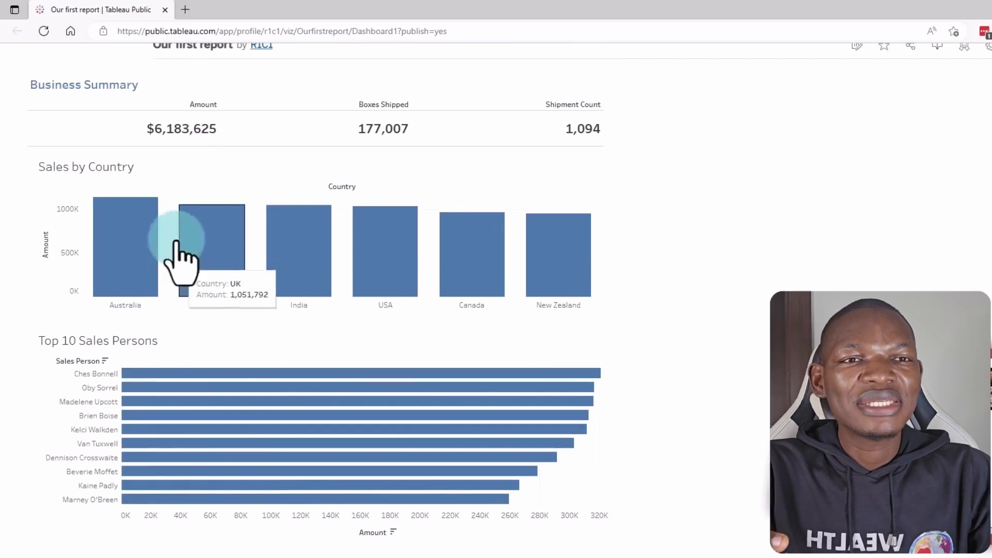
left_click(215, 279)
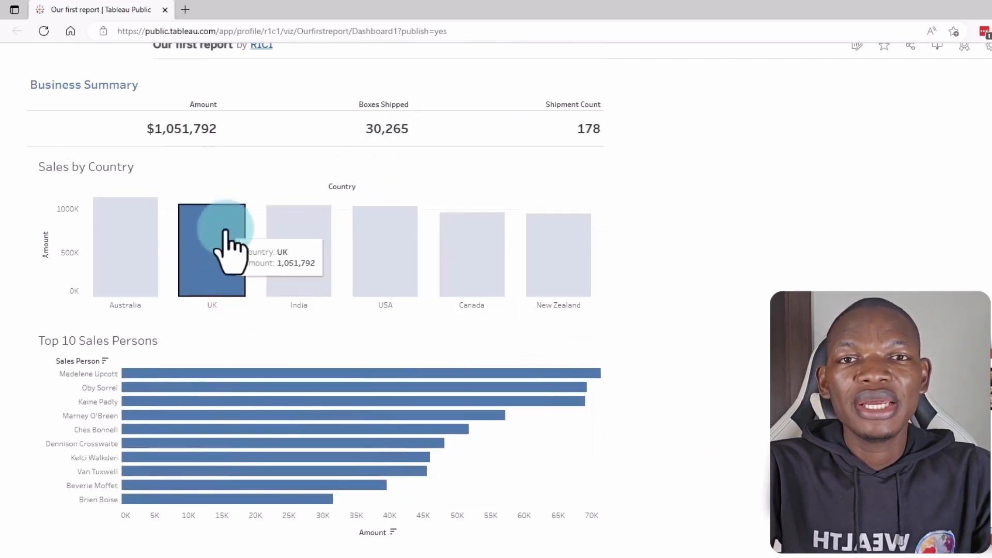
left_click(310, 258)
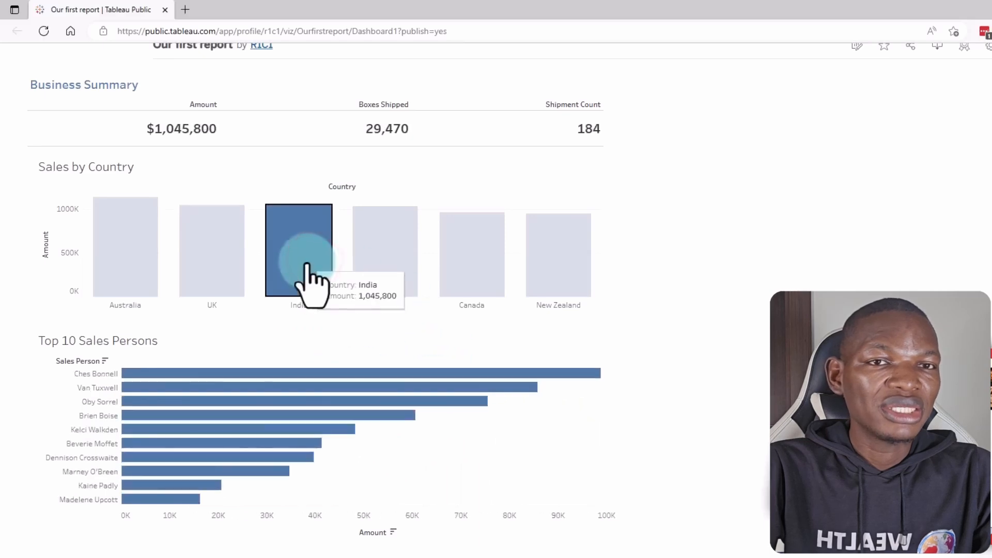
left_click(307, 261)
left_click(213, 278)
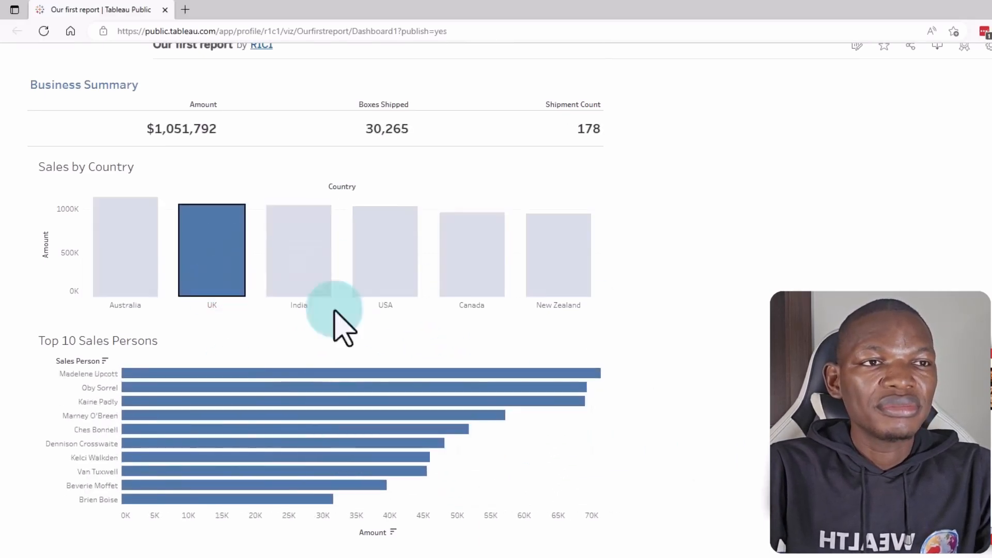
left_click(314, 260)
left_click(306, 261)
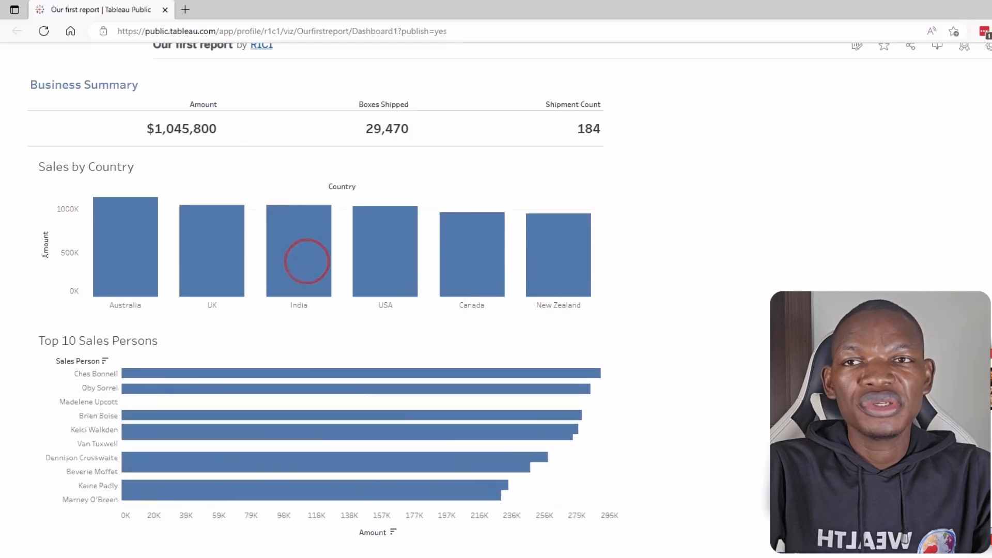